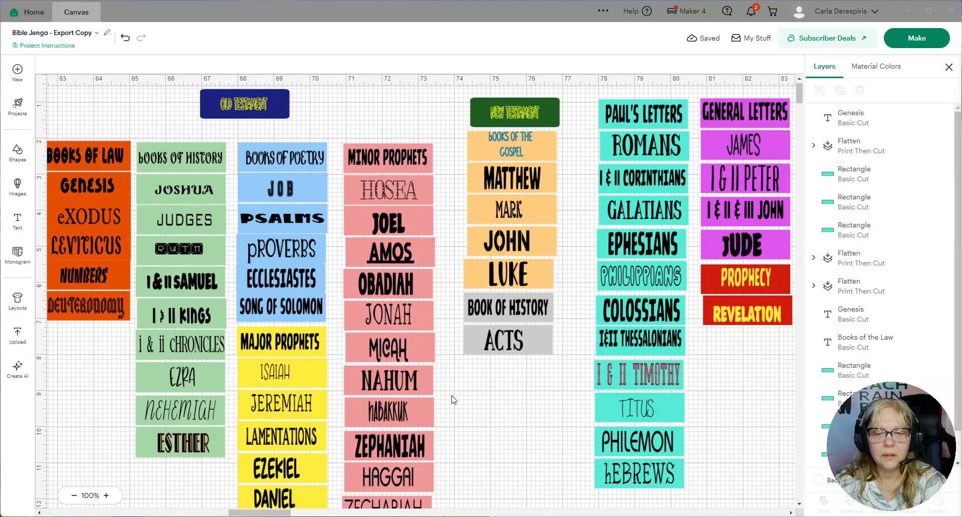
# Look over the Old Testament and New Testament book labels on the Bible Jenga canvas
pyautogui.scroll(-4, 454, 399)
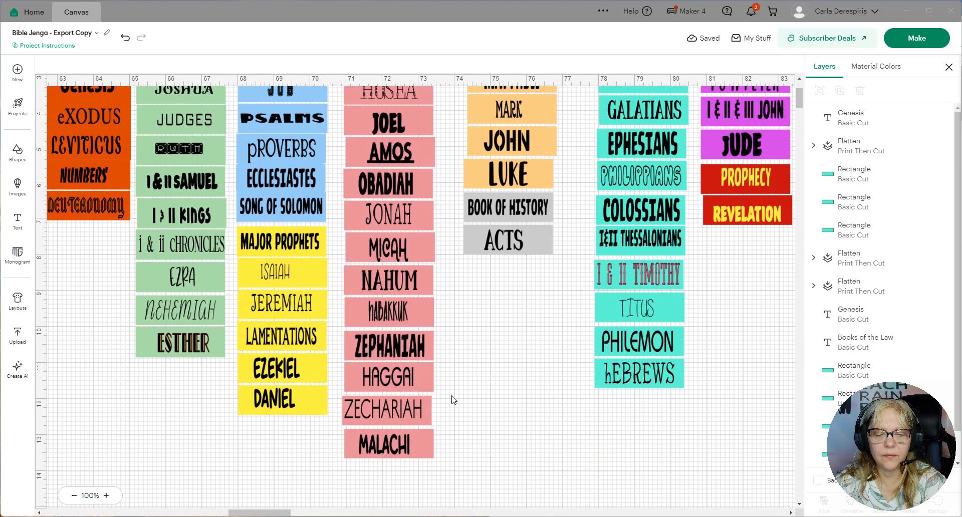
pyautogui.scroll(4, 454, 400)
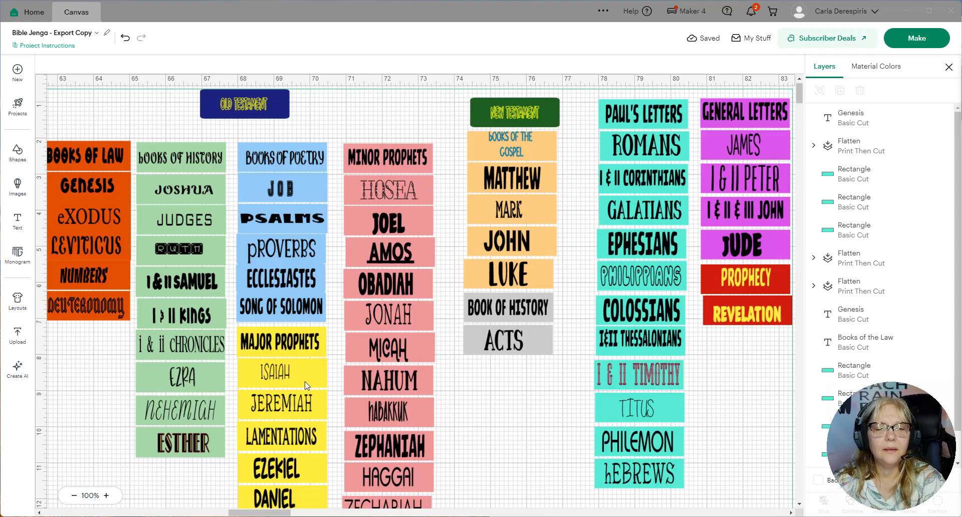
pyautogui.scroll(-1, 306, 386)
pyautogui.scroll(1, 306, 386)
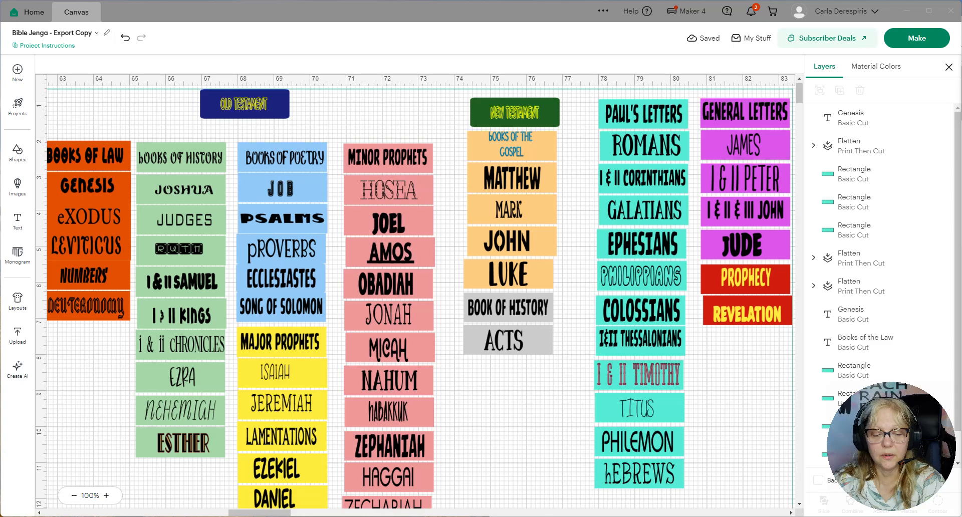
pyautogui.moveTo(283, 513); pyautogui.dragTo(286, 513)
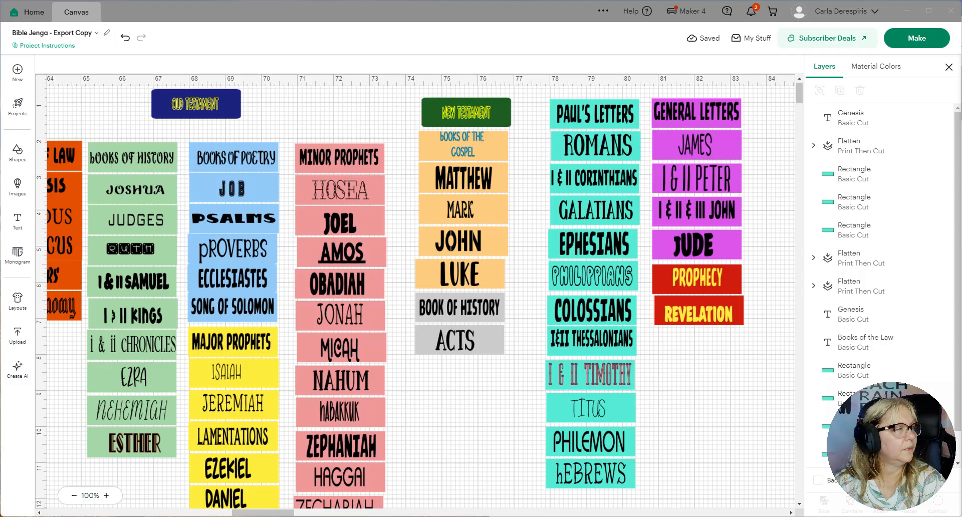
# Switch to the recovered Word document with the orange and blue book labels and maximize its window
pyautogui.moveTo(961, 20); pyautogui.dragTo(520, 71)
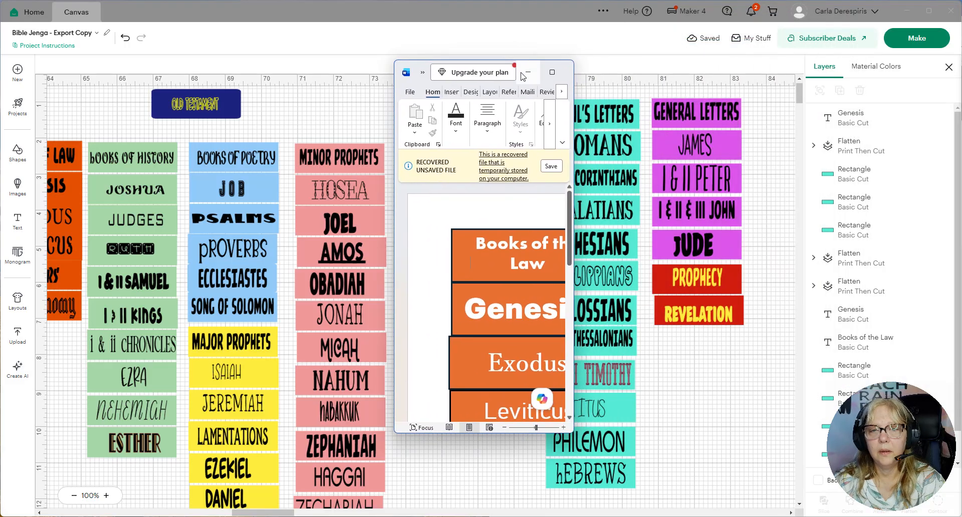
pyautogui.click(553, 73)
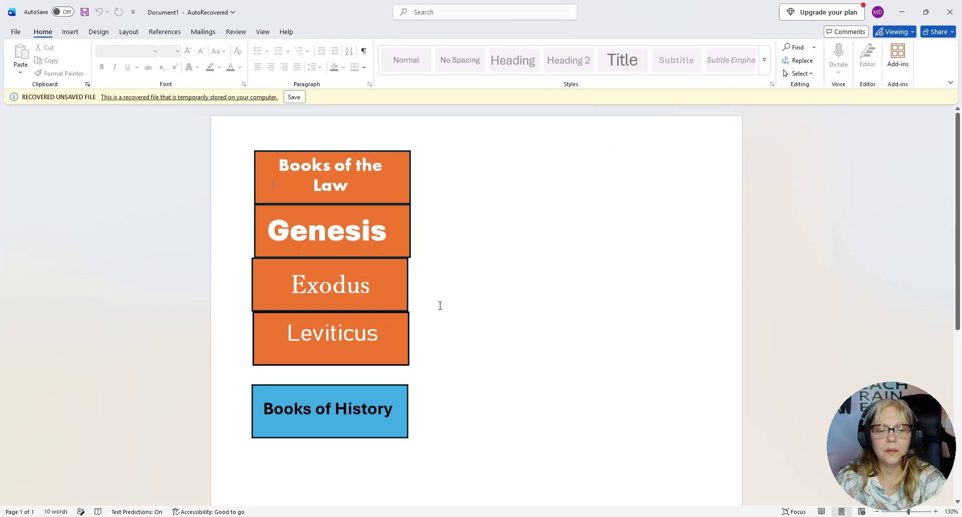
pyautogui.click(389, 258)
pyautogui.click(491, 349)
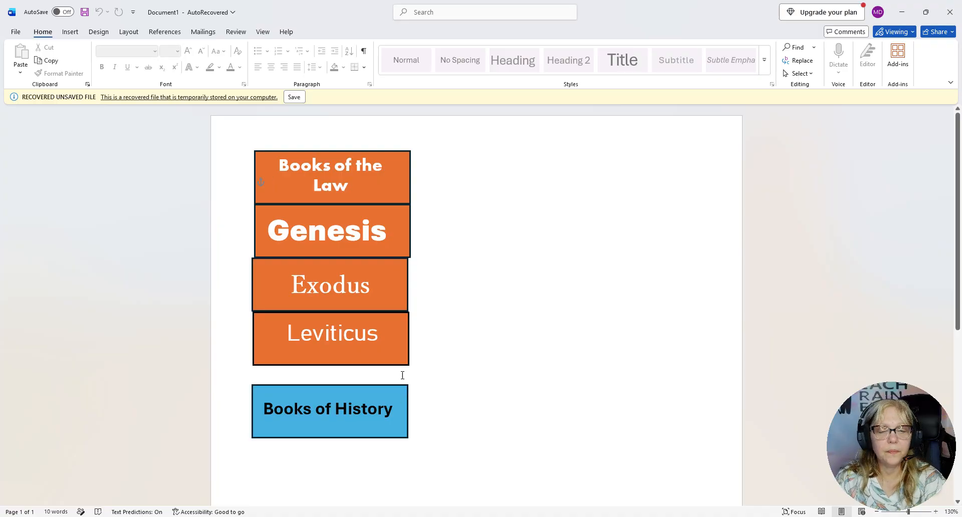
pyautogui.click(439, 394)
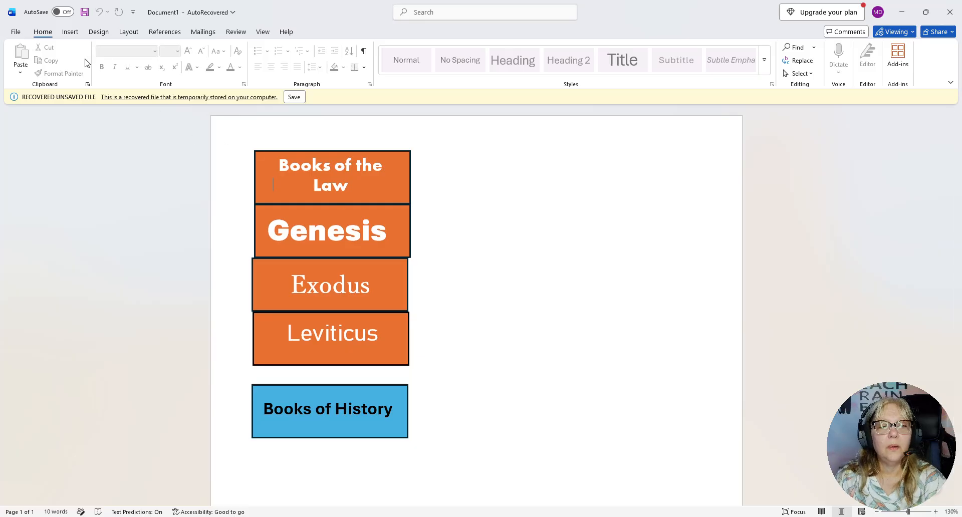
# Save the recovered document as Doc8 in the OneDrive Documents folder
pyautogui.click(70, 33)
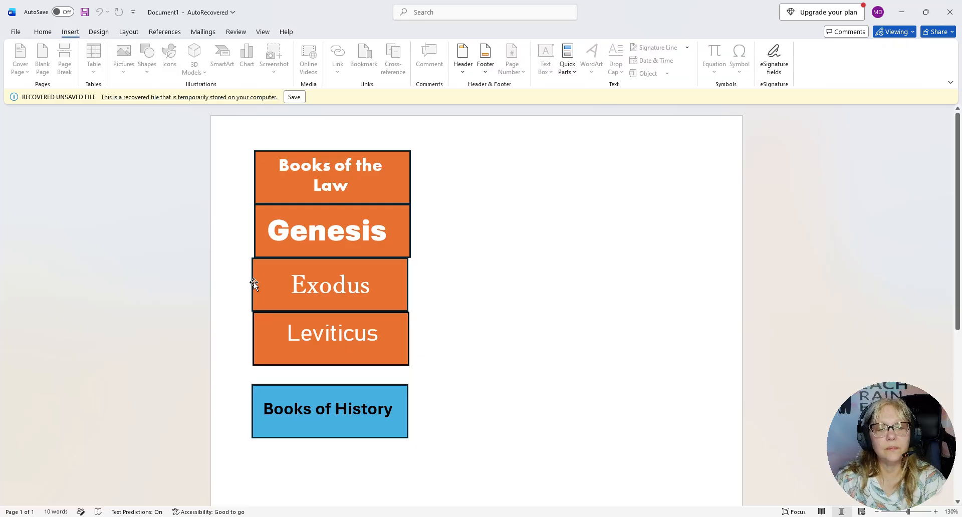
pyautogui.click(295, 96)
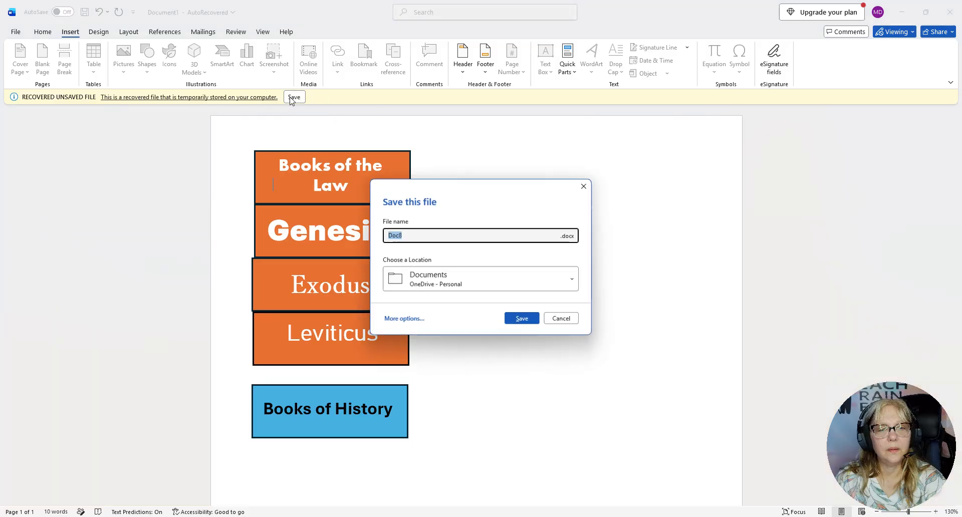
pyautogui.click(531, 319)
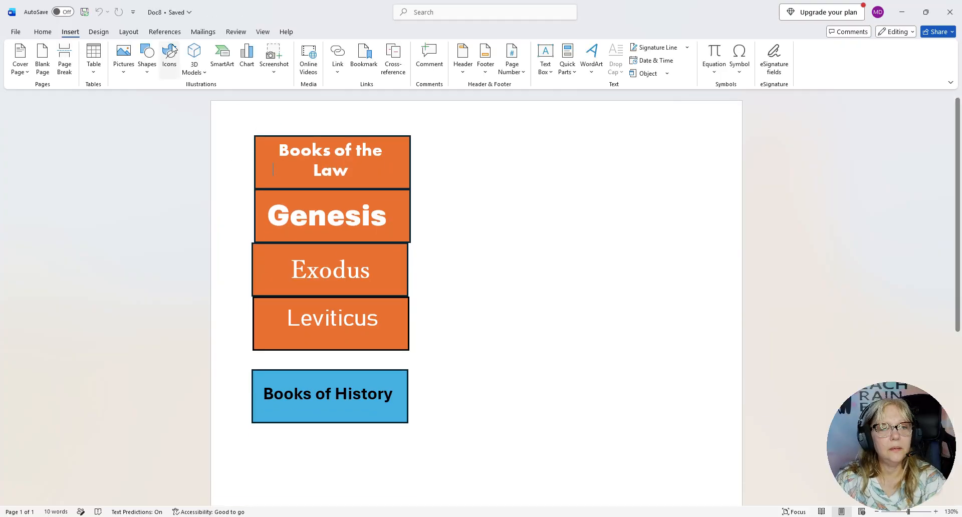
# Insert a rectangle about 1" high and 2.28" wide in the blank area beside the Books of the Law label
pyautogui.click(145, 71)
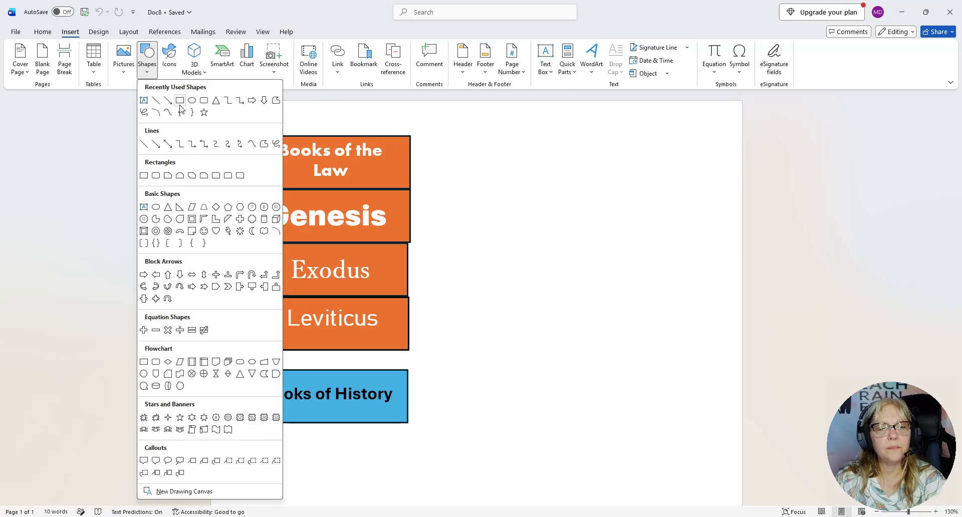
pyautogui.click(180, 102)
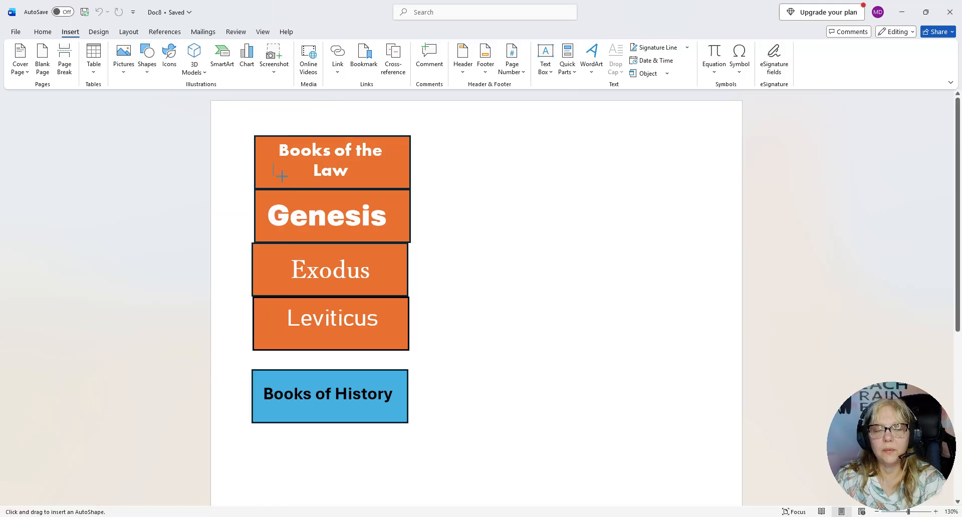
pyautogui.click(533, 236)
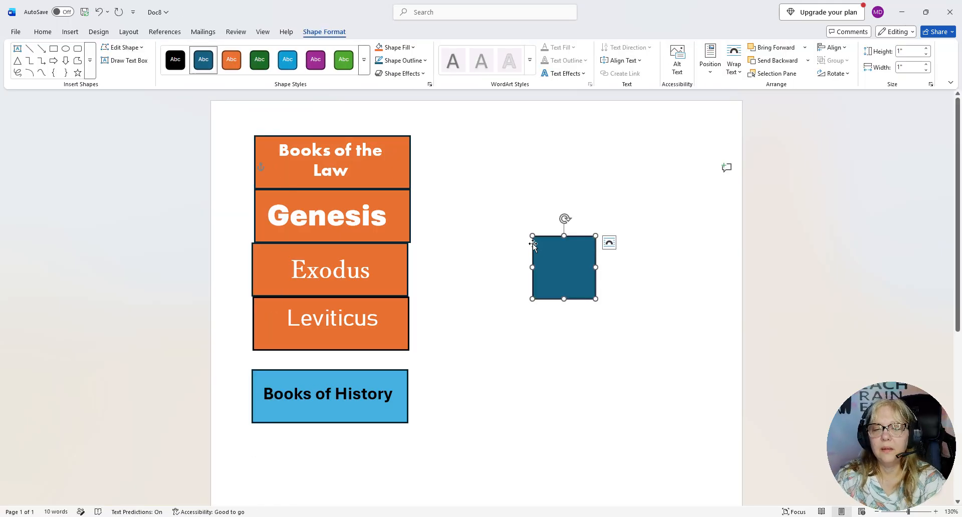
pyautogui.moveTo(595, 267); pyautogui.dragTo(546, 150)
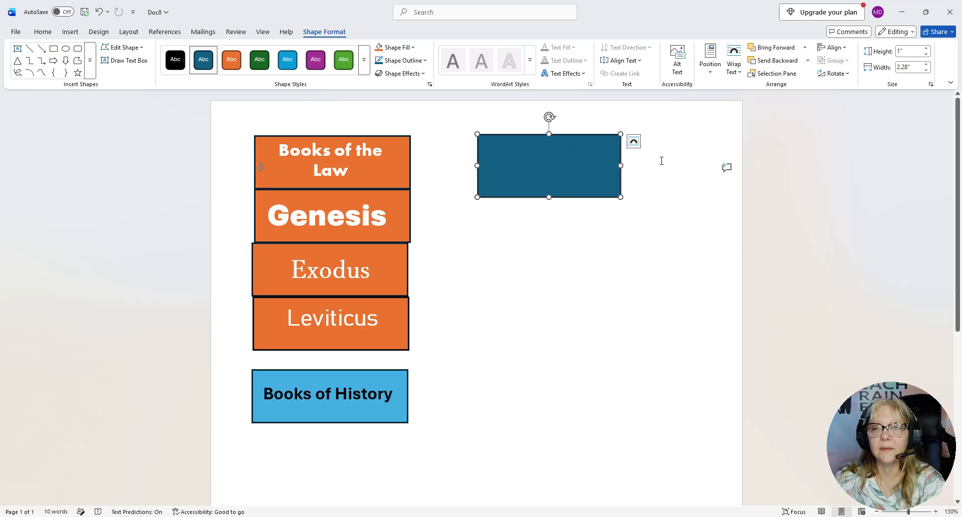
# Set the new rectangle's height to 0.84" and its width to 2.48"
pyautogui.click(910, 52)
pyautogui.write('0')
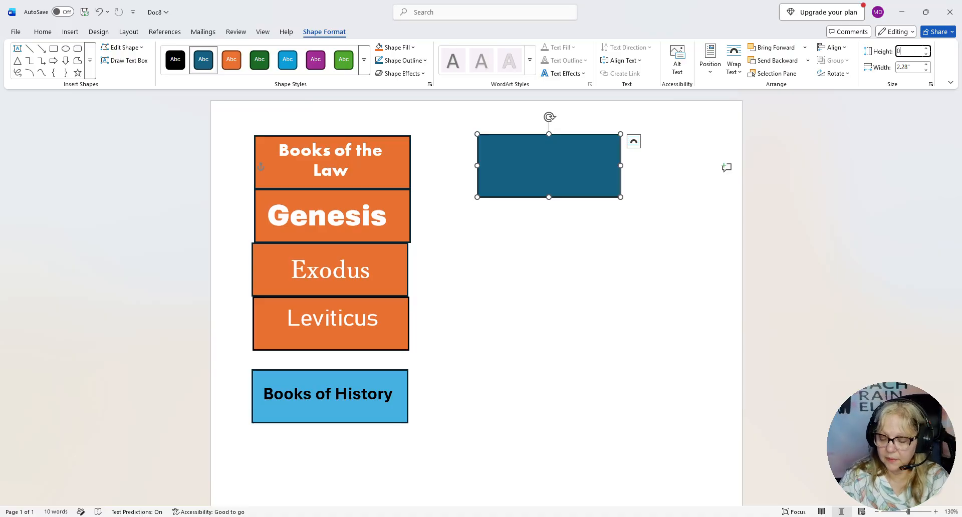
pyautogui.write('.84')
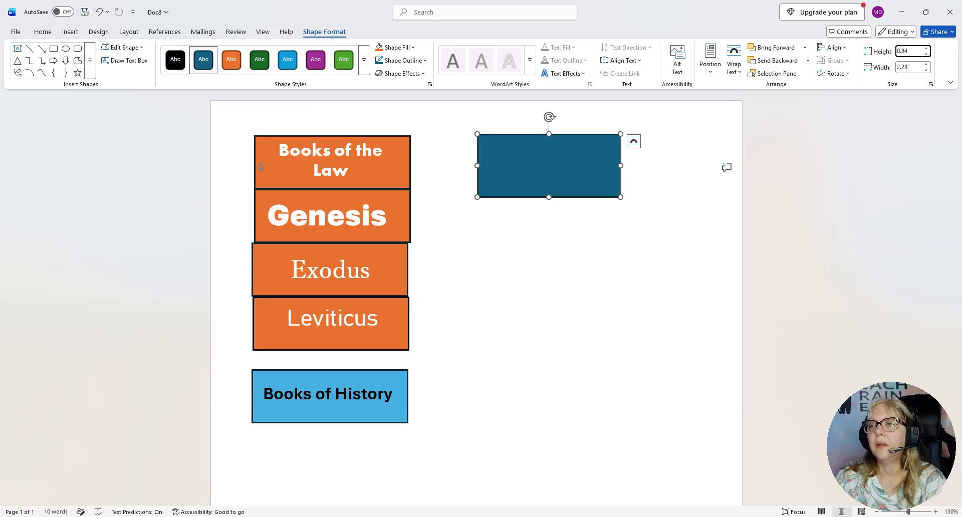
pyautogui.click(915, 66)
pyautogui.write('2')
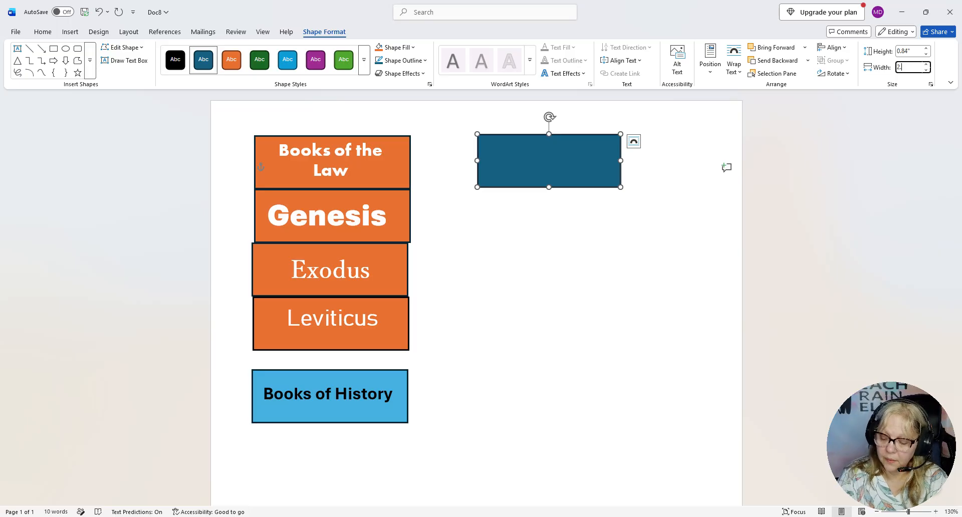
pyautogui.write('.48')
pyautogui.press('Return')
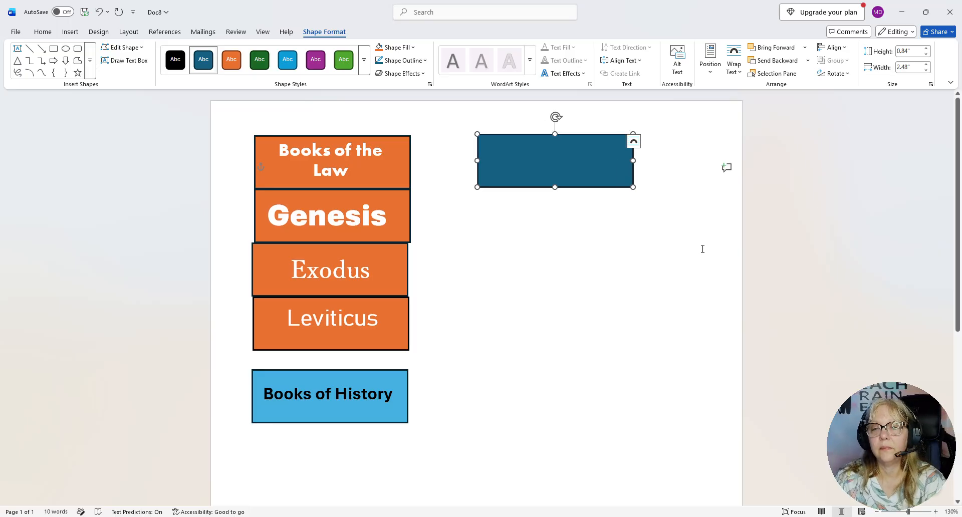
pyautogui.click(703, 249)
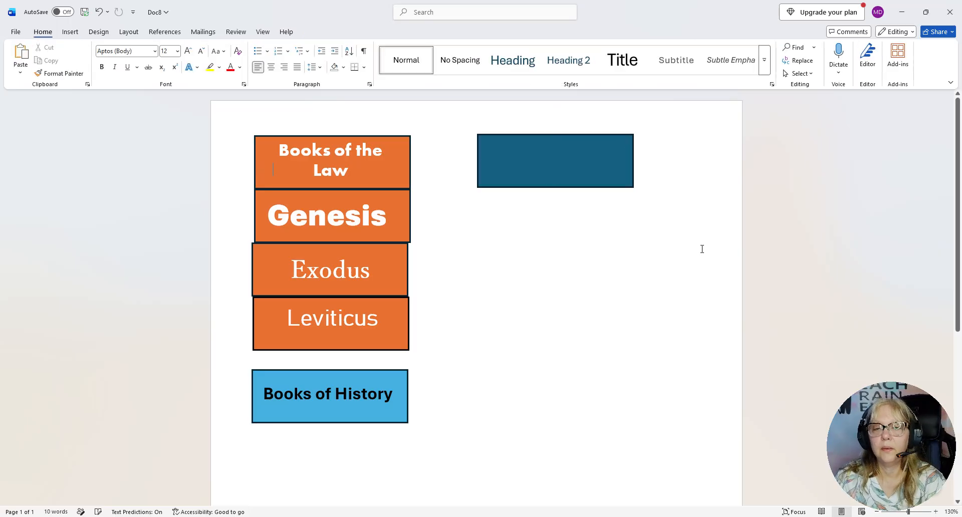
# Give the new rectangle a light blue fill and a purple outline
pyautogui.click(591, 135)
pyautogui.click(591, 137)
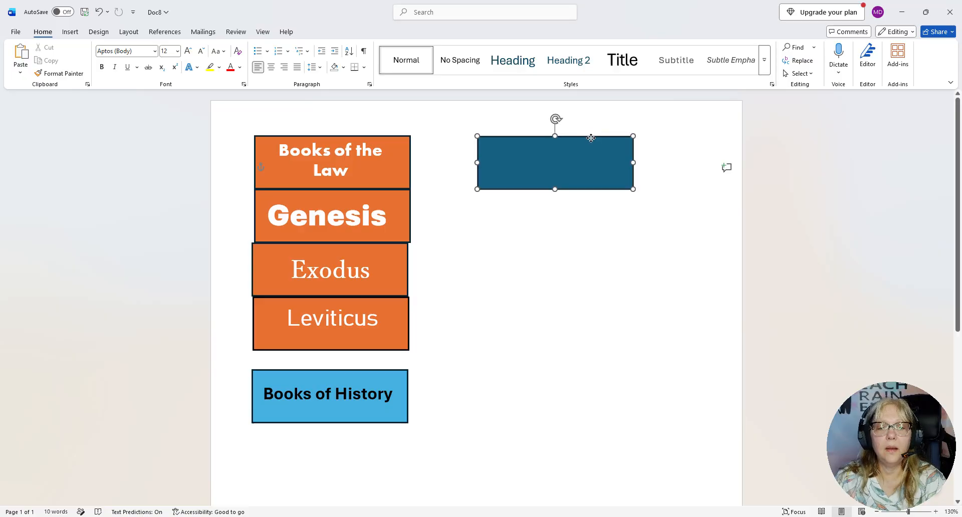
pyautogui.rightClick(548, 149)
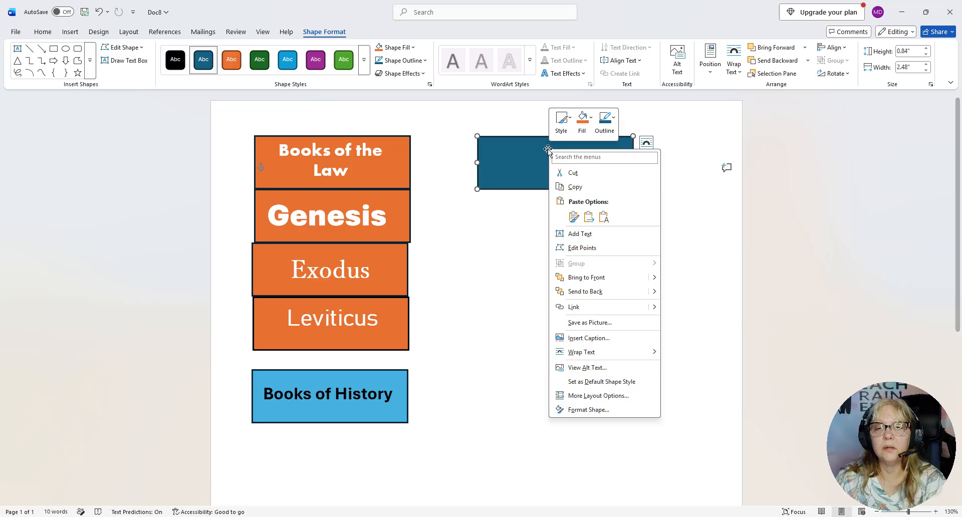
pyautogui.click(583, 132)
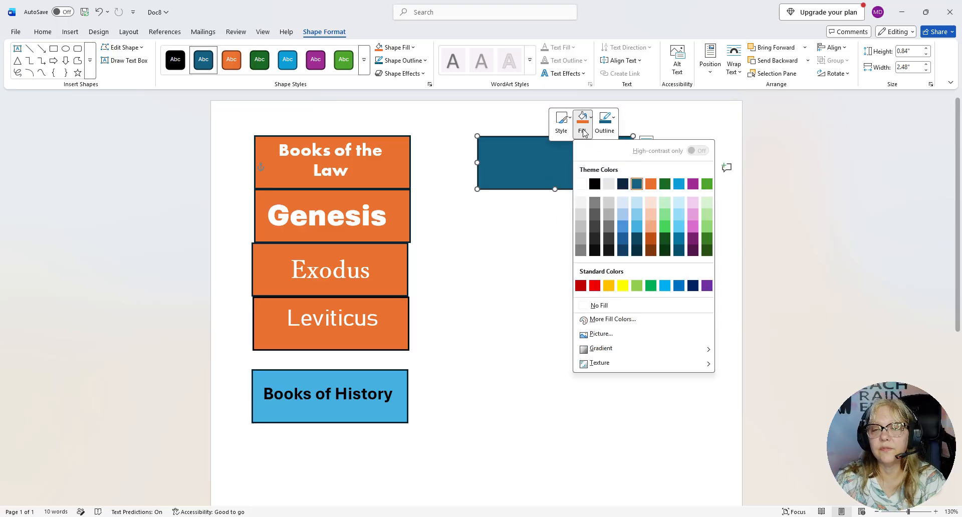
pyautogui.click(638, 203)
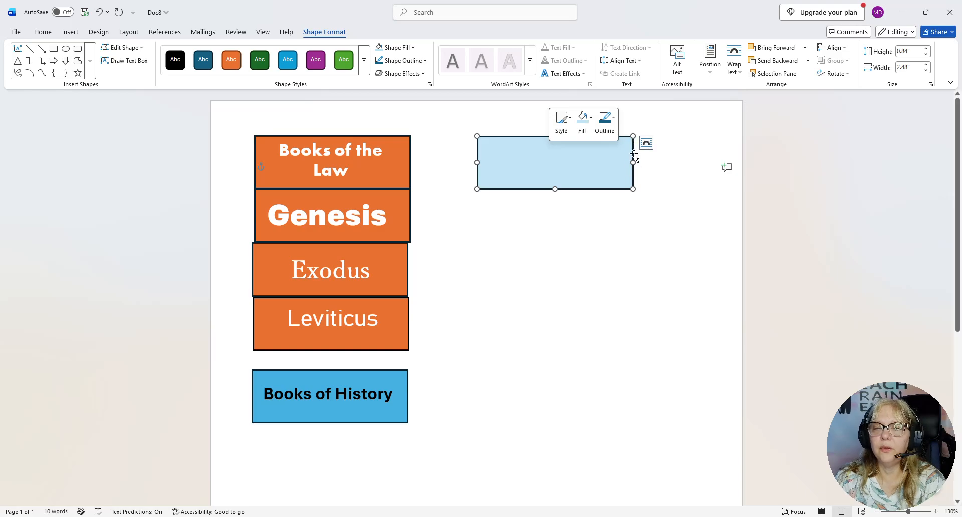
pyautogui.click(609, 130)
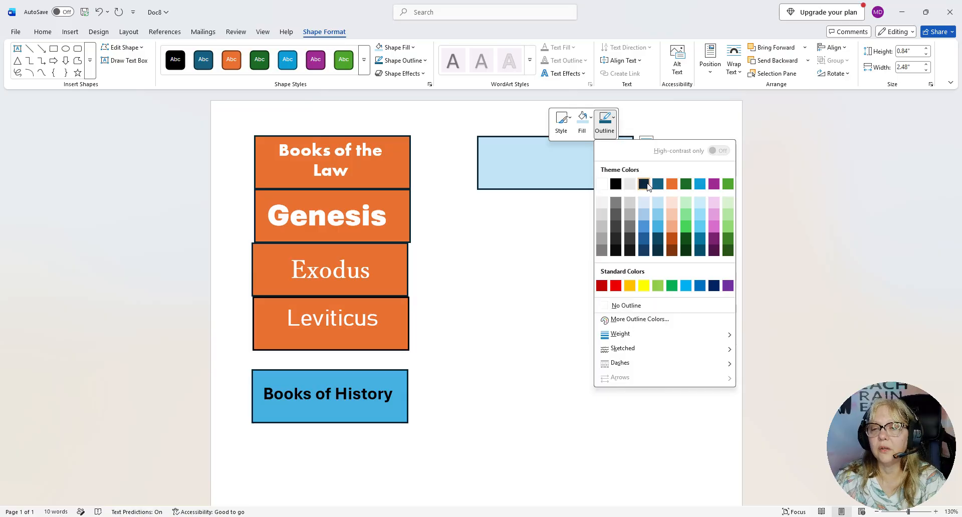
pyautogui.click(715, 239)
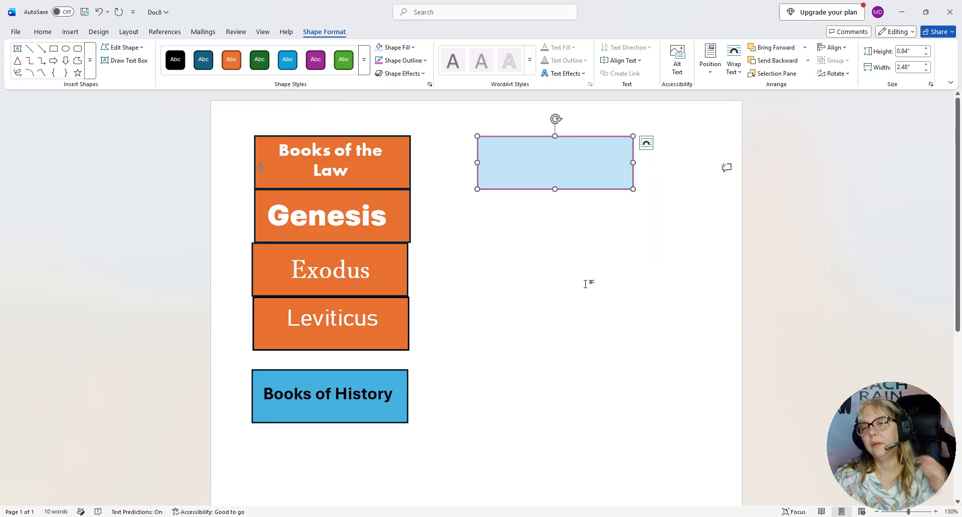
pyautogui.press('Escape')
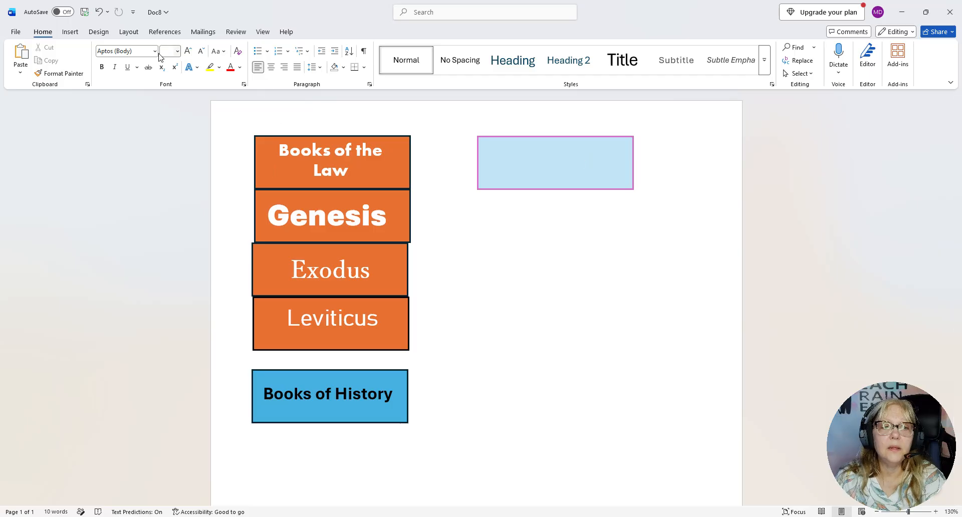
# Insert a Simple Text Box and place it over the light blue rectangle
pyautogui.click(71, 33)
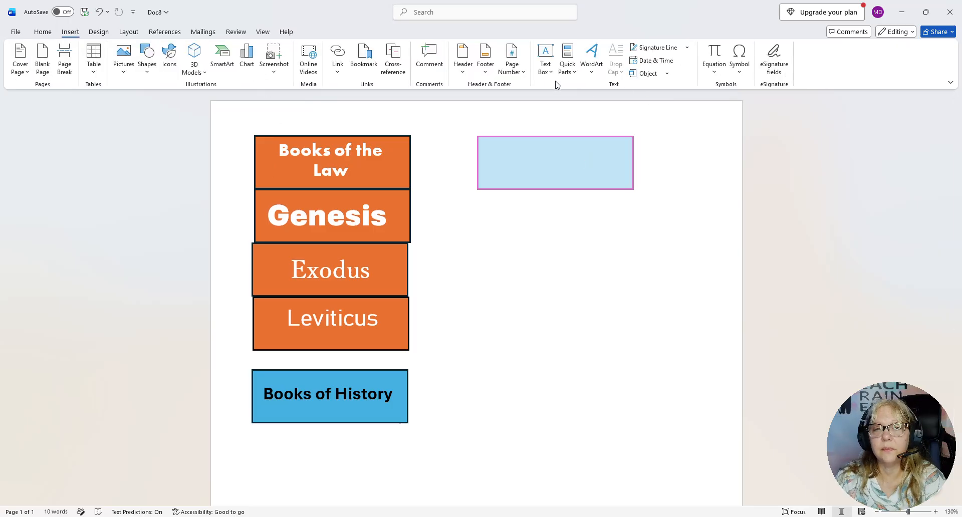
pyautogui.click(545, 66)
pyautogui.click(561, 176)
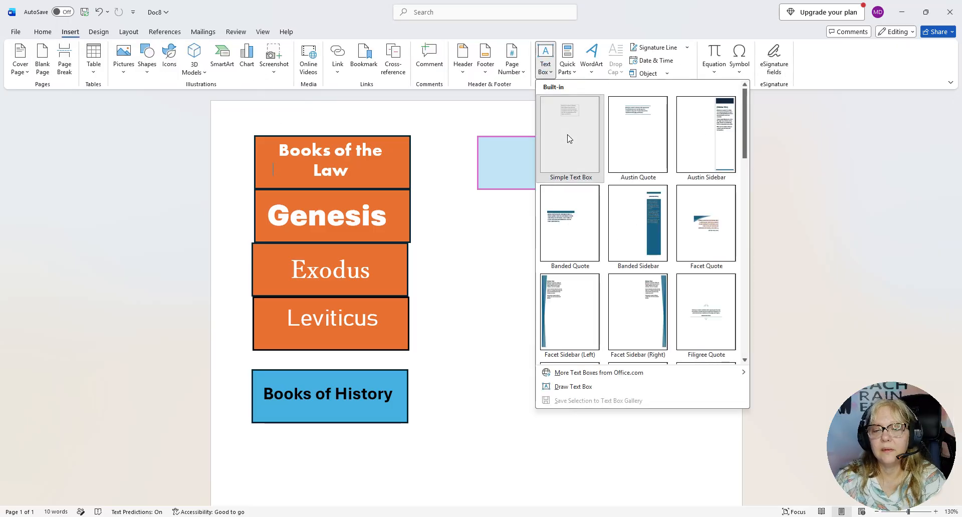
pyautogui.moveTo(454, 176); pyautogui.dragTo(533, 165)
pyautogui.click(643, 241)
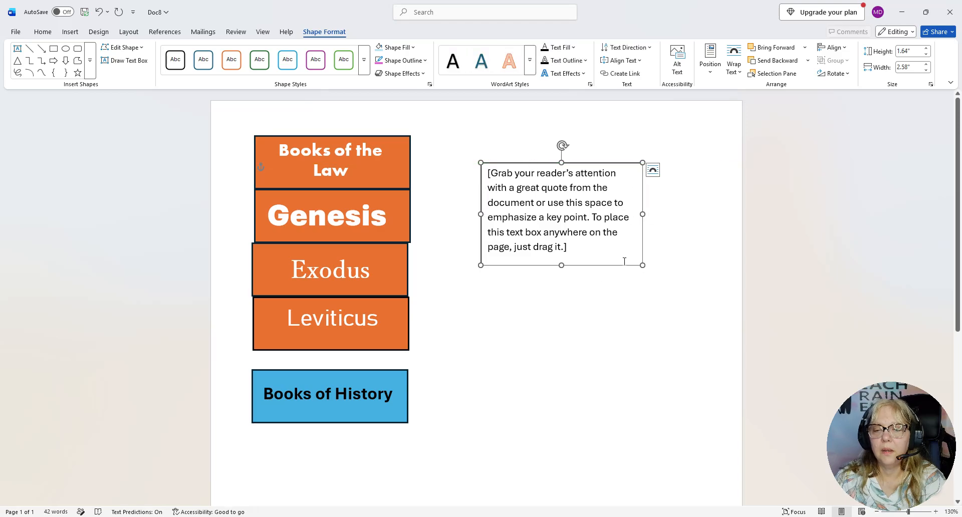
# Shrink the text box to about 0.75" high and 2.38" wide and position it inside the rectangle's purple outline
pyautogui.moveTo(562, 265); pyautogui.dragTo(563, 211)
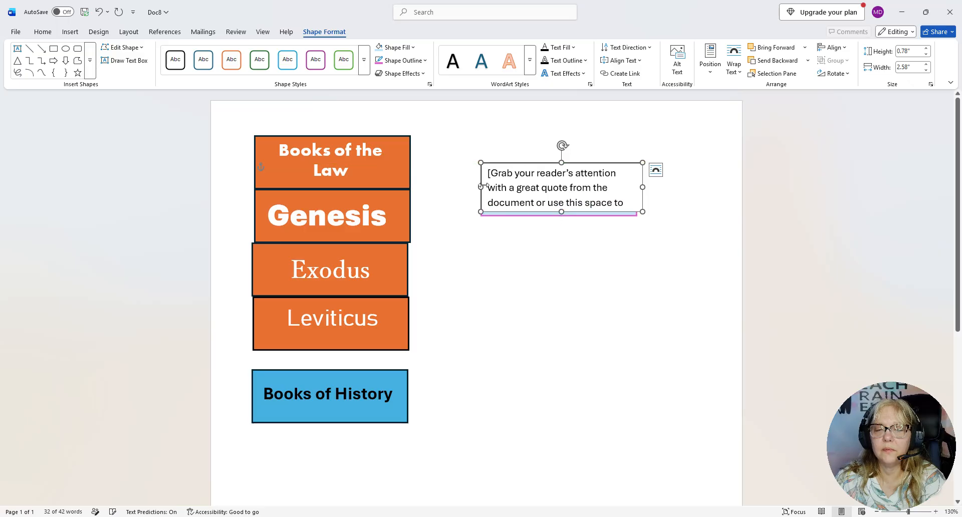
pyautogui.moveTo(481, 187); pyautogui.dragTo(491, 187)
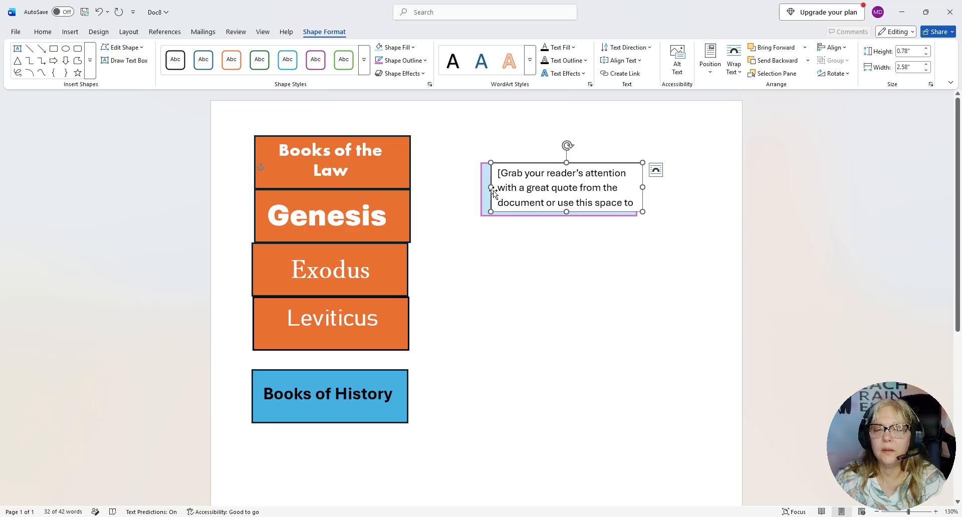
pyautogui.click(527, 176)
pyautogui.moveTo(528, 163); pyautogui.dragTo(521, 165)
pyautogui.moveTo(636, 188); pyautogui.dragTo(633, 187)
pyautogui.moveTo(558, 163); pyautogui.dragTo(559, 165)
pyautogui.click(587, 259)
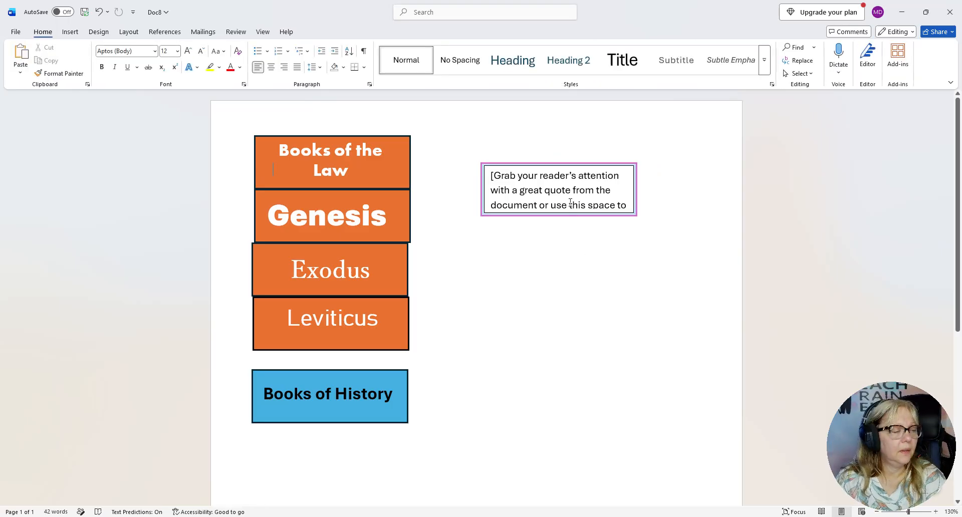
# Replace the placeholder text in the new text box with "Books of the Law"
pyautogui.click(541, 196)
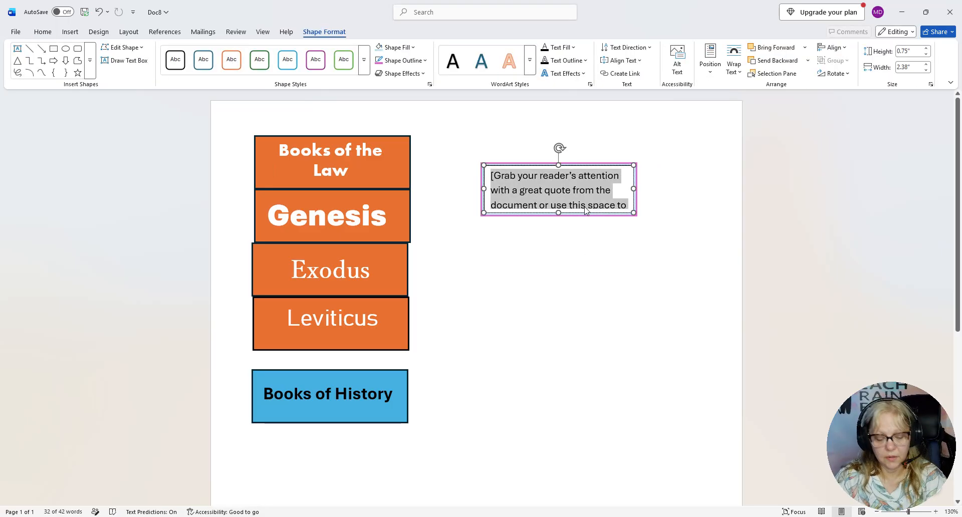
pyautogui.write('Books of the Law')
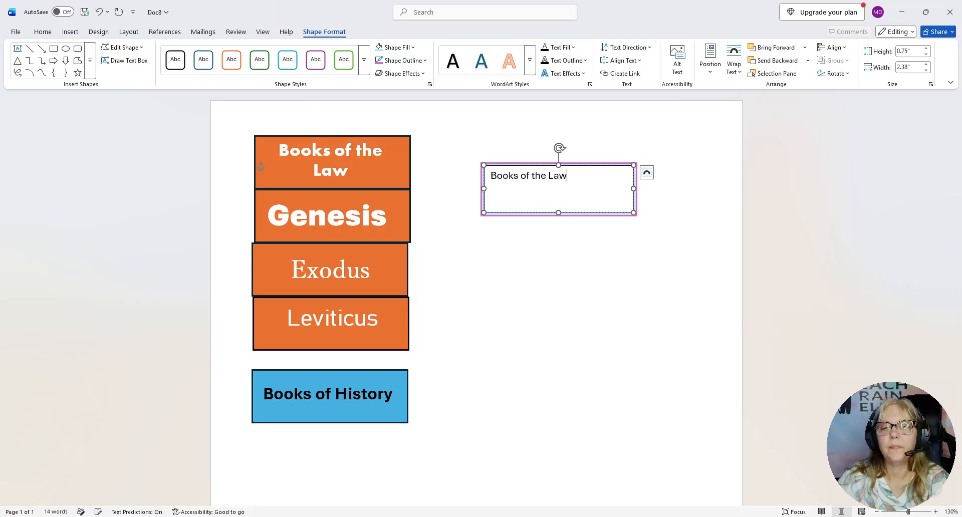
pyautogui.click(611, 356)
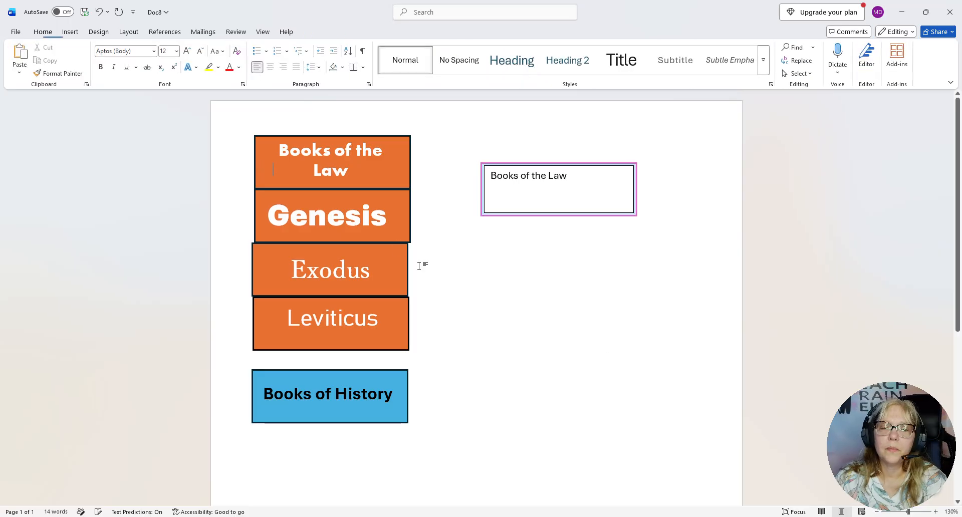
# Select the "Books of the Law" text in the new text box and choose light green as its font color
pyautogui.click(549, 181)
pyautogui.moveTo(577, 180); pyautogui.dragTo(490, 186)
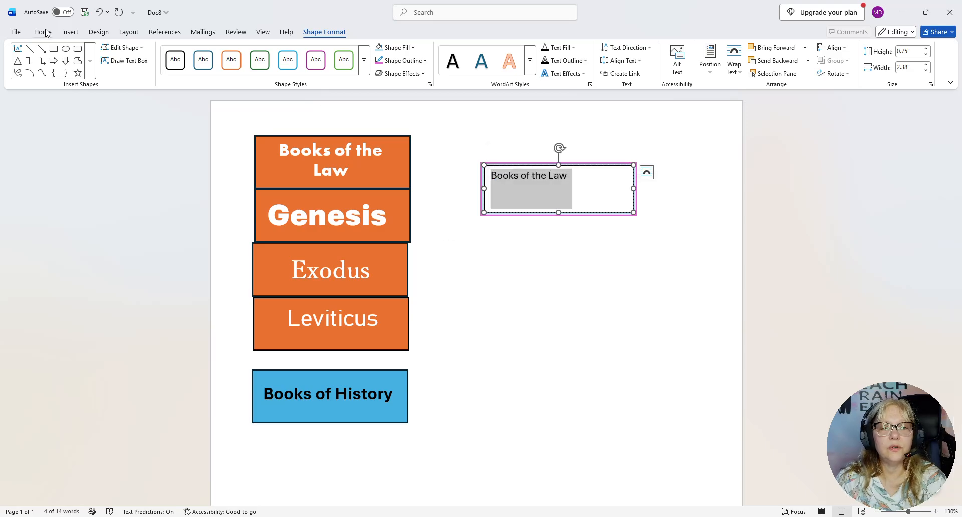
pyautogui.rightClick(546, 186)
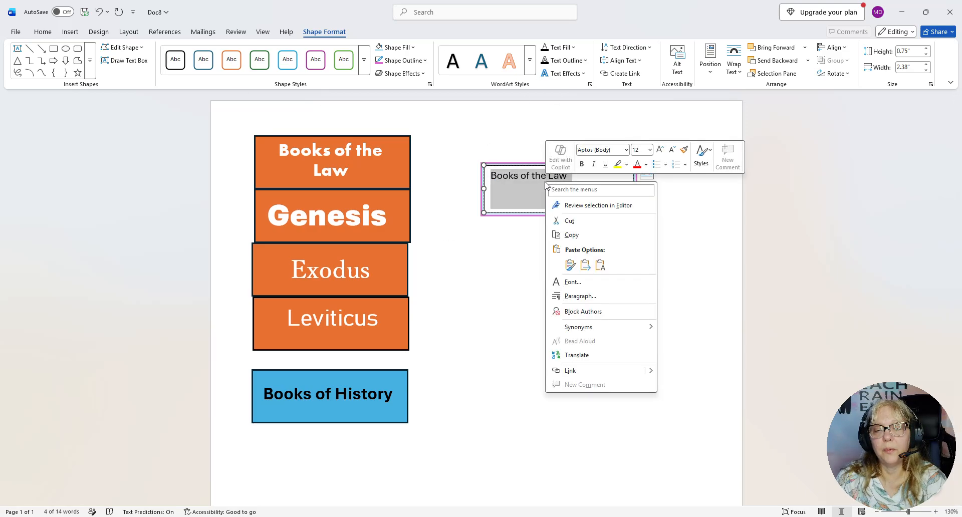
pyautogui.click(602, 266)
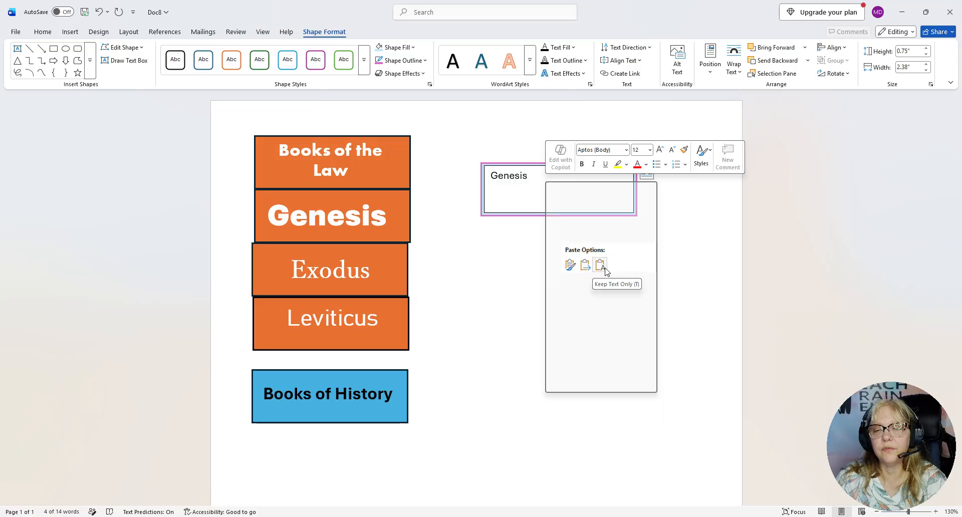
pyautogui.click(582, 286)
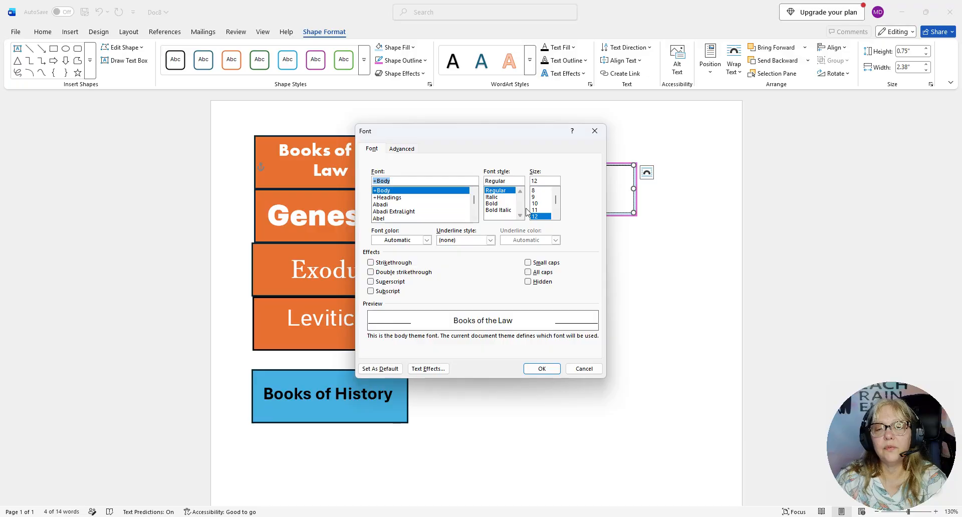
pyautogui.click(427, 241)
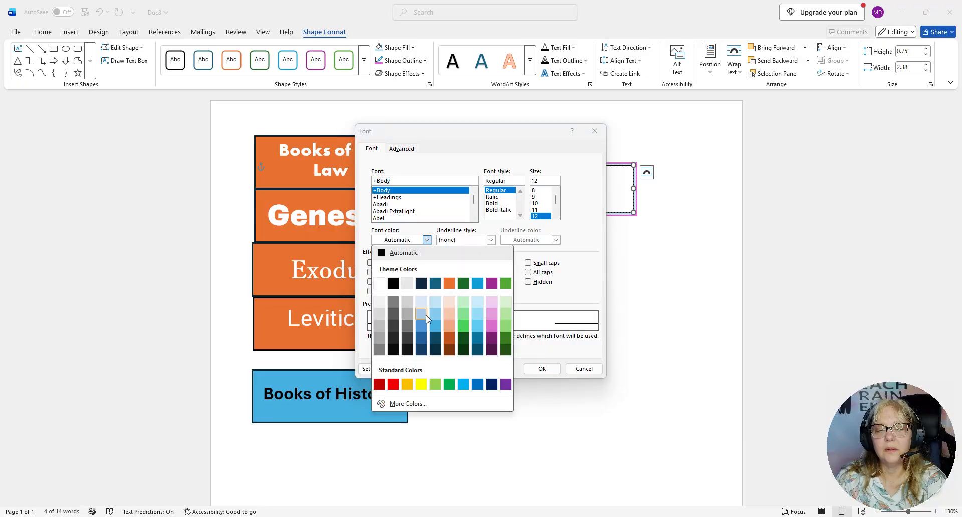
pyautogui.click(462, 327)
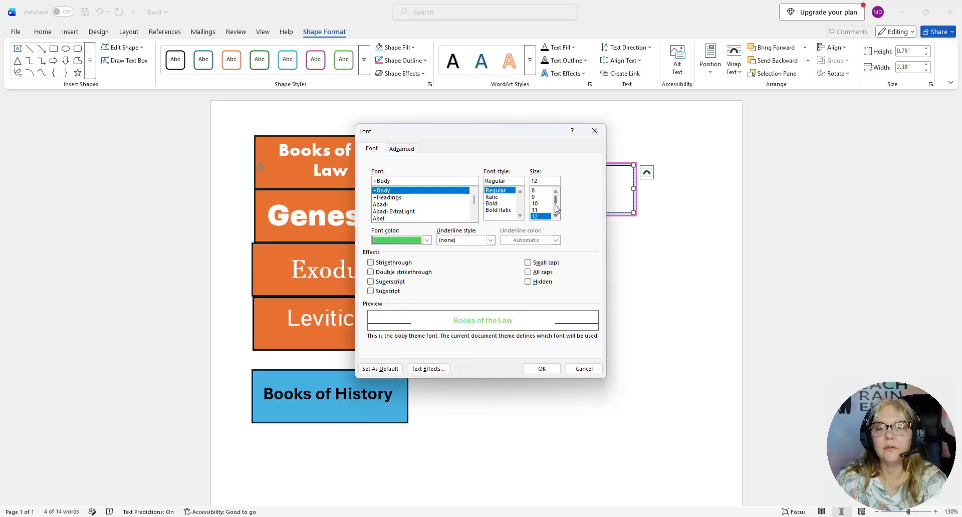
# Set the selected text to the Algerian font at size 28 and apply the font settings
pyautogui.scroll(-3, 555, 211)
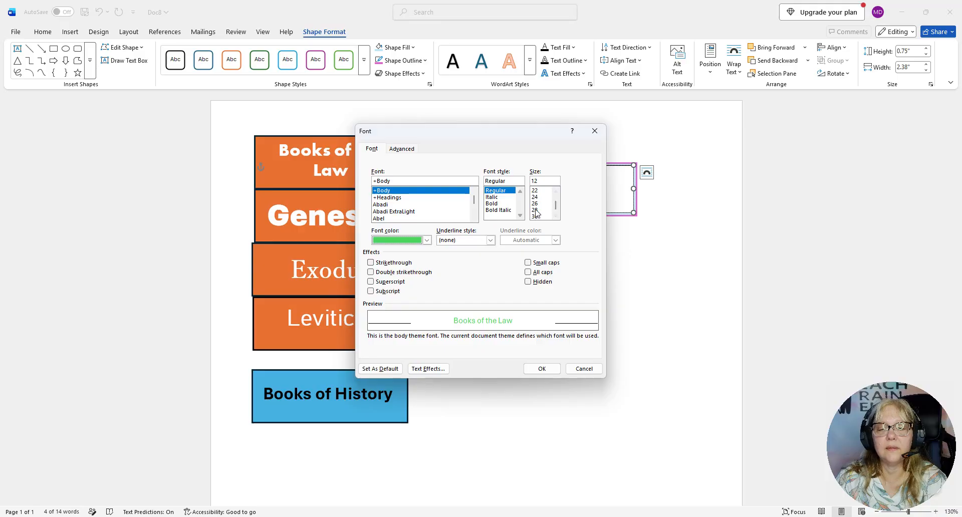
pyautogui.click(536, 210)
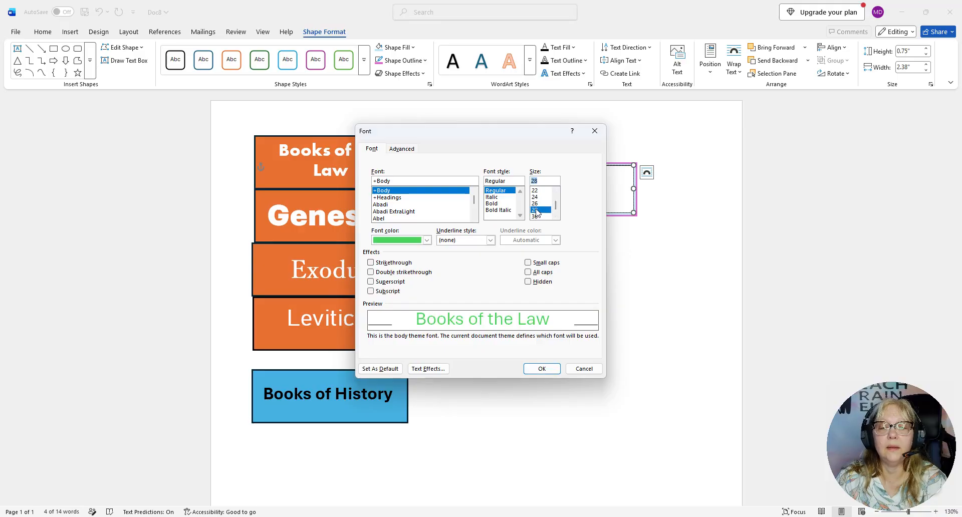
pyautogui.scroll(-4, 437, 210)
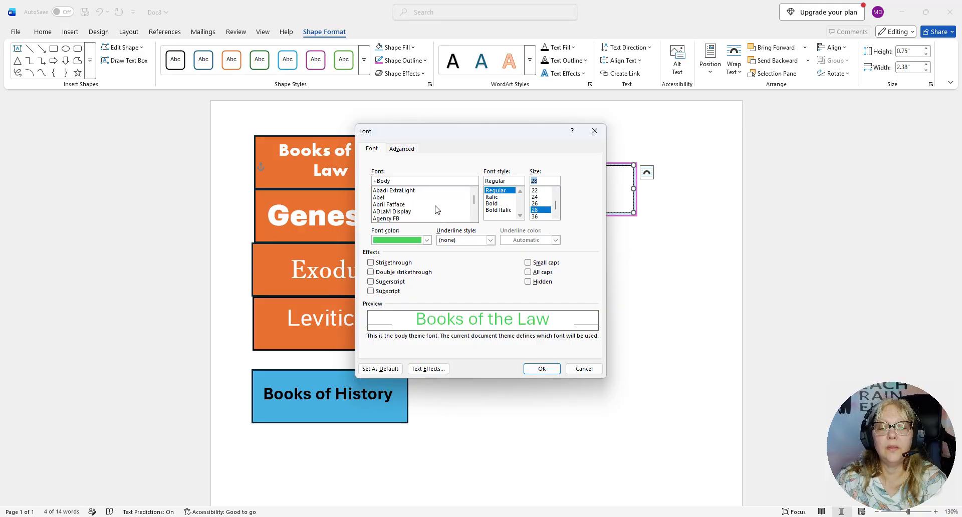
pyautogui.click(396, 212)
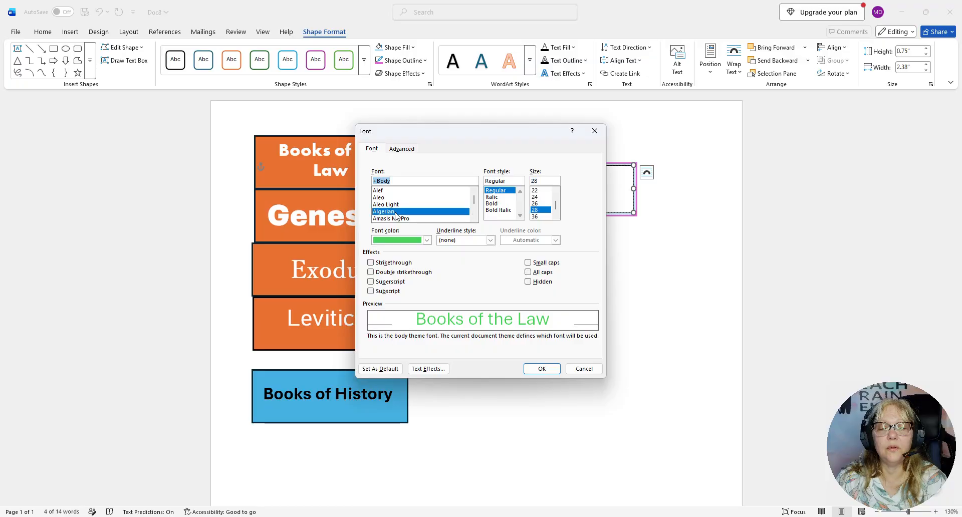
pyautogui.click(541, 368)
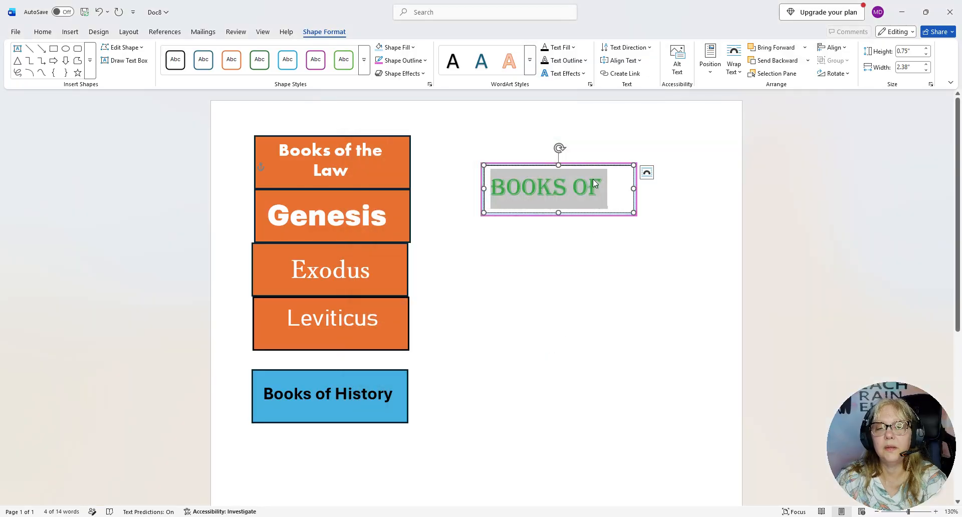
# Reduce the words "Books of" in the green label text to font size 18
pyautogui.click(577, 186)
pyautogui.tripleClick(575, 187)
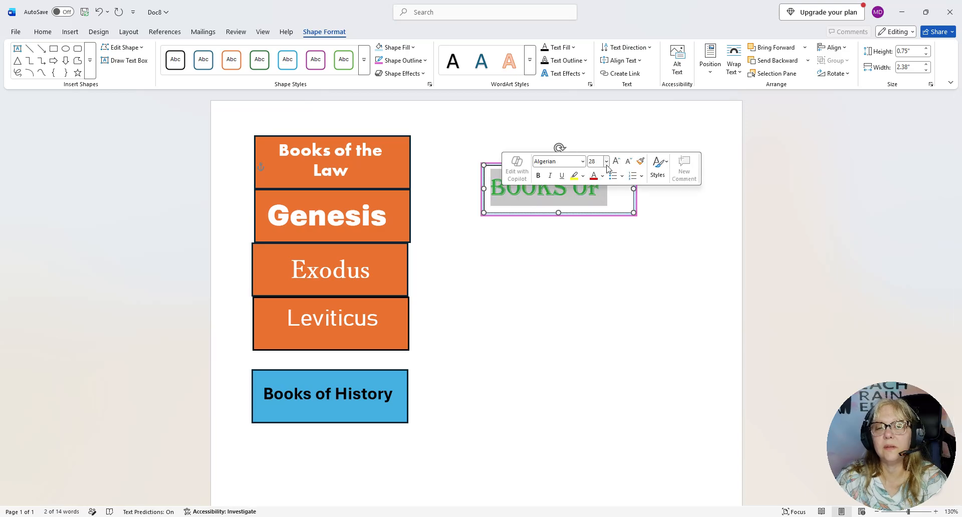
pyautogui.click(599, 162)
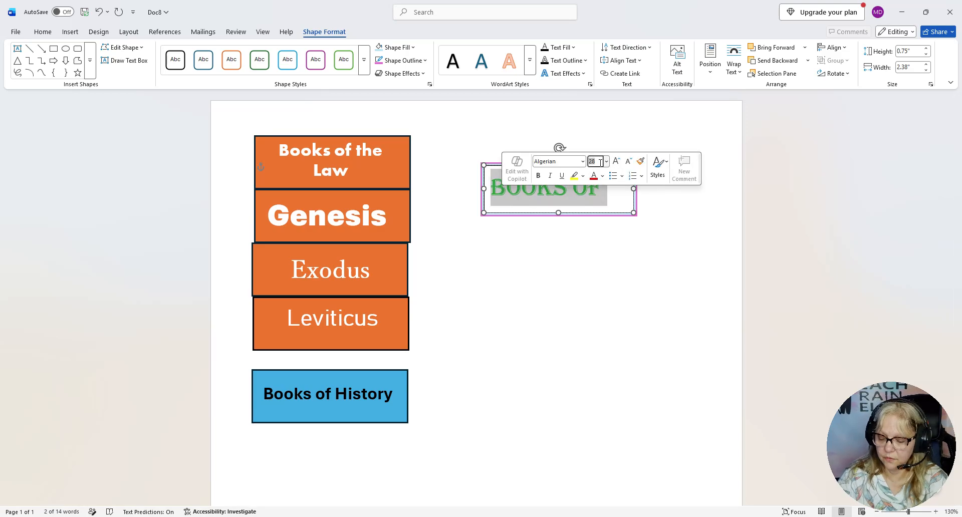
pyautogui.write('18')
pyautogui.press('Return')
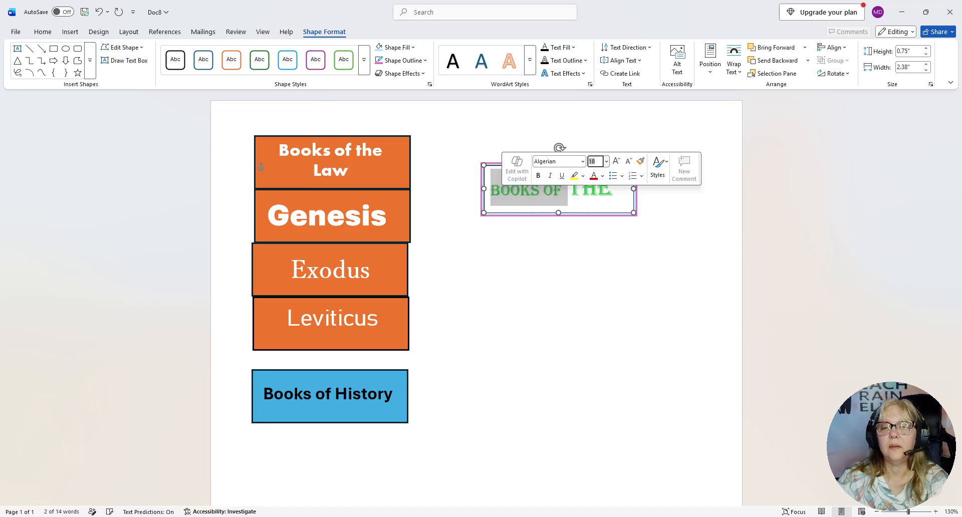
# Reduce the remaining words "the Law" in the green label text to font size 18
pyautogui.click(589, 196)
pyautogui.moveTo(572, 188); pyautogui.dragTo(647, 217)
pyautogui.scroll(-1, 651, 215)
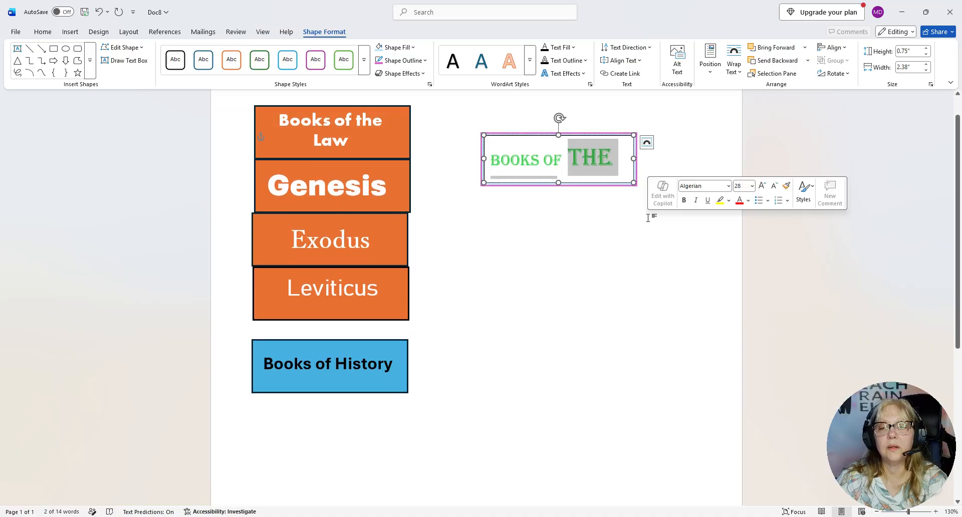
pyautogui.click(740, 186)
pyautogui.write('18')
pyautogui.press('Return')
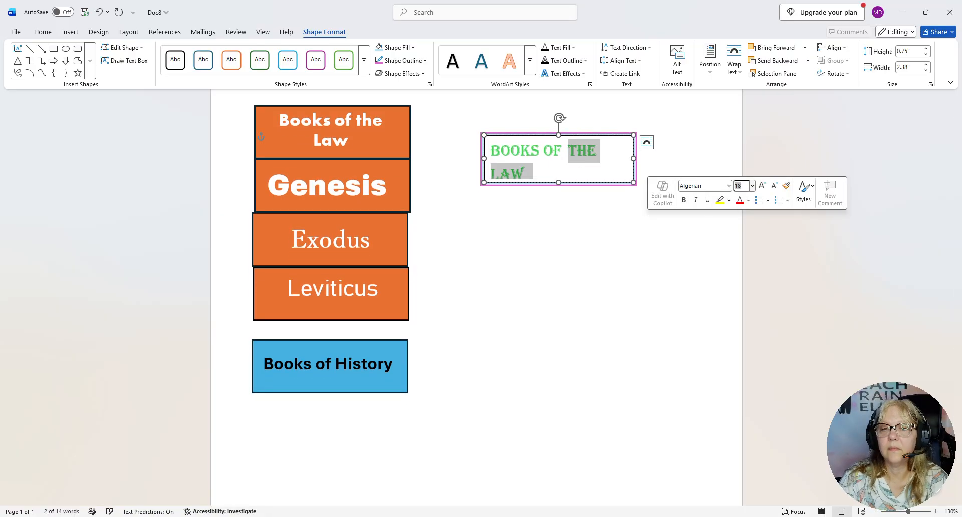
pyautogui.click(647, 242)
# Enlarge the green-lettered text box slightly to a height of about 0.78"
pyautogui.click(537, 175)
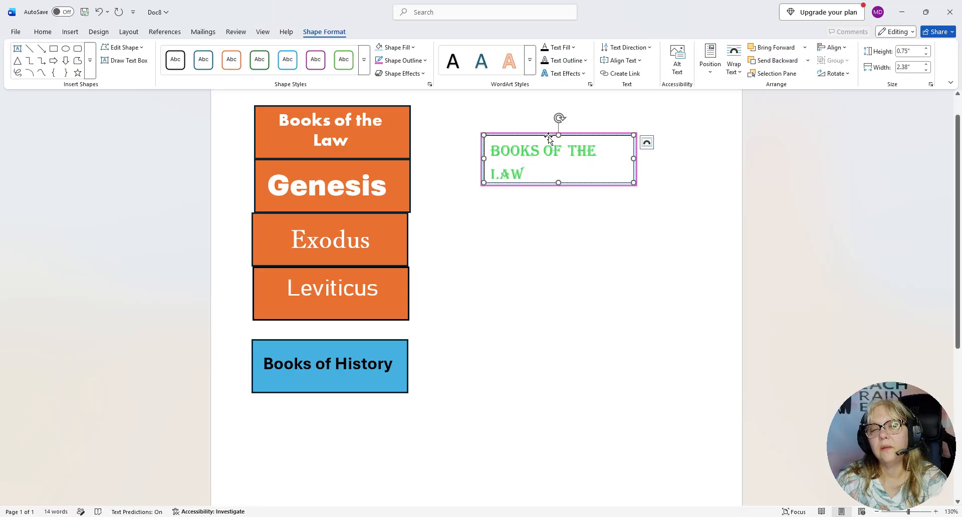
pyautogui.moveTo(558, 183); pyautogui.dragTo(560, 184)
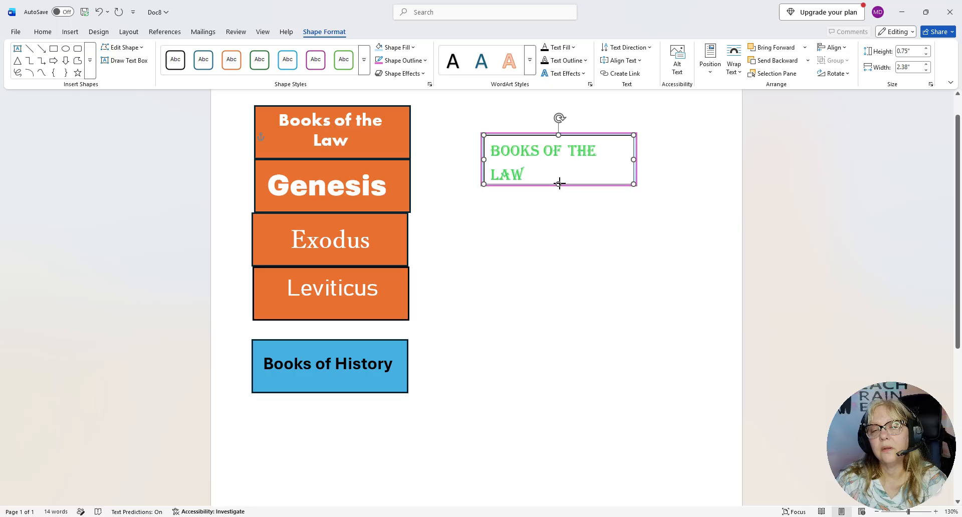
pyautogui.click(560, 218)
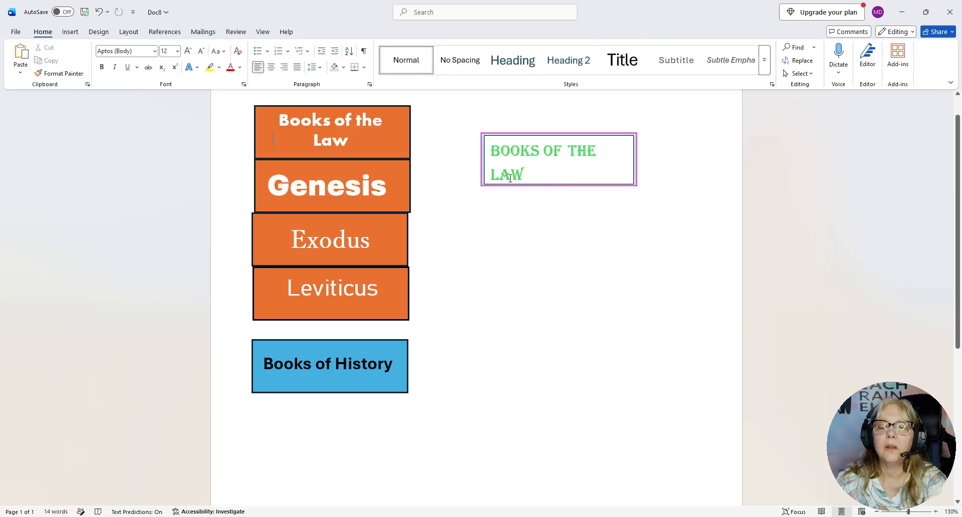
# Center the green "Books of the Law" text horizontally within its text box
pyautogui.click(500, 137)
pyautogui.moveTo(500, 135); pyautogui.dragTo(558, 176)
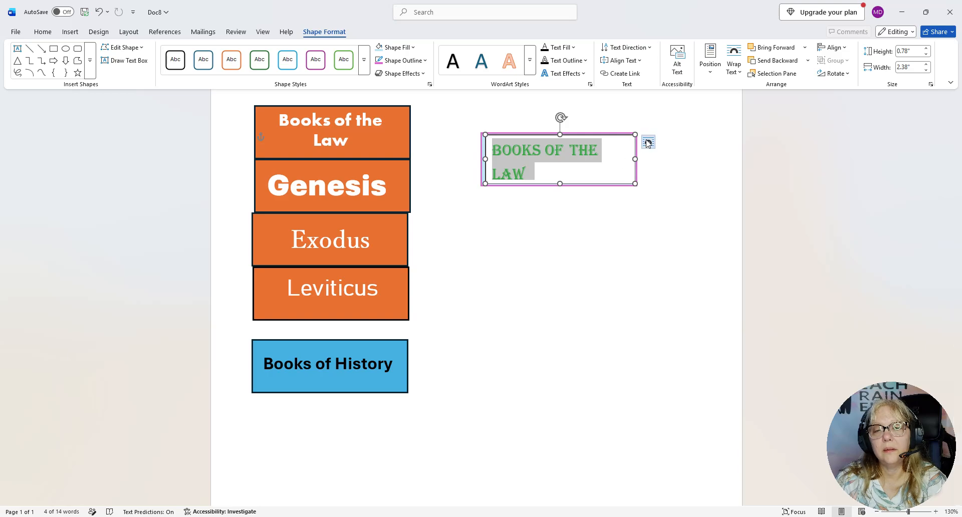
pyautogui.rightClick(574, 144)
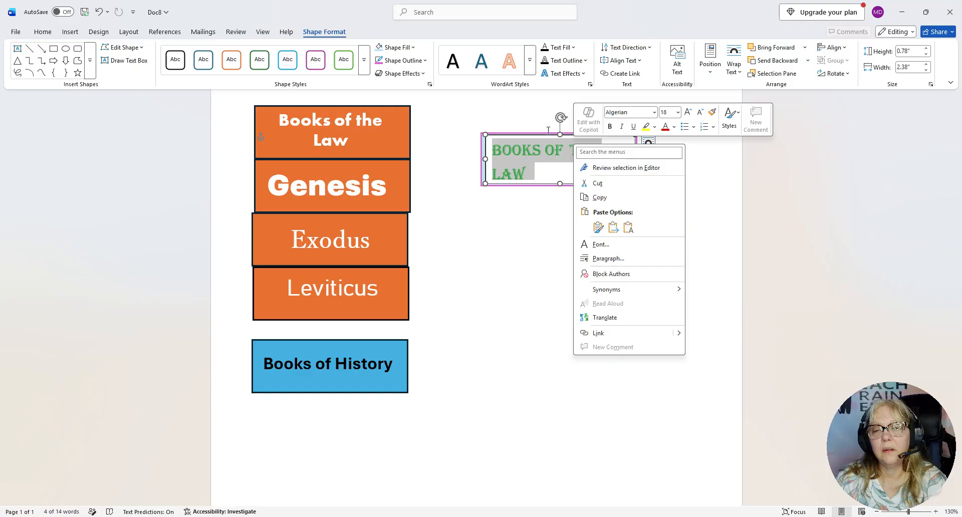
pyautogui.click(41, 31)
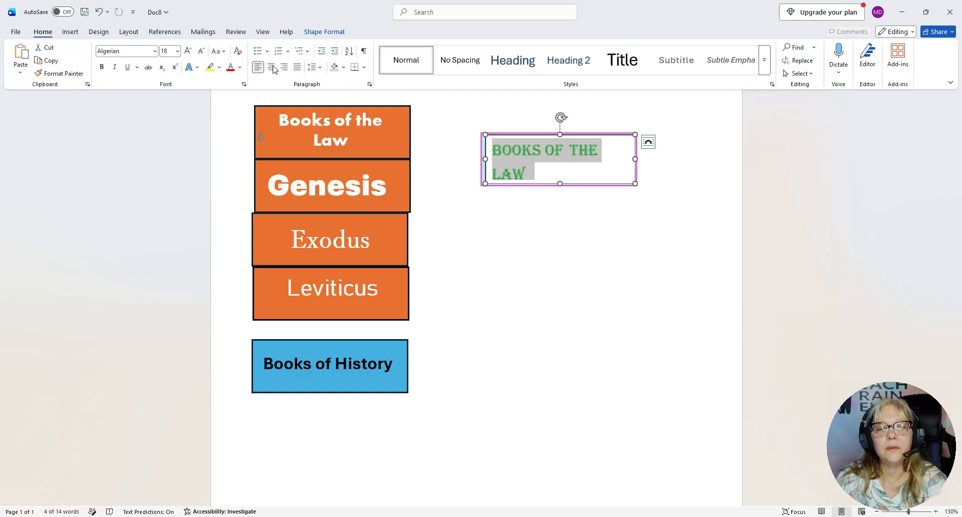
pyautogui.click(271, 67)
pyautogui.click(521, 243)
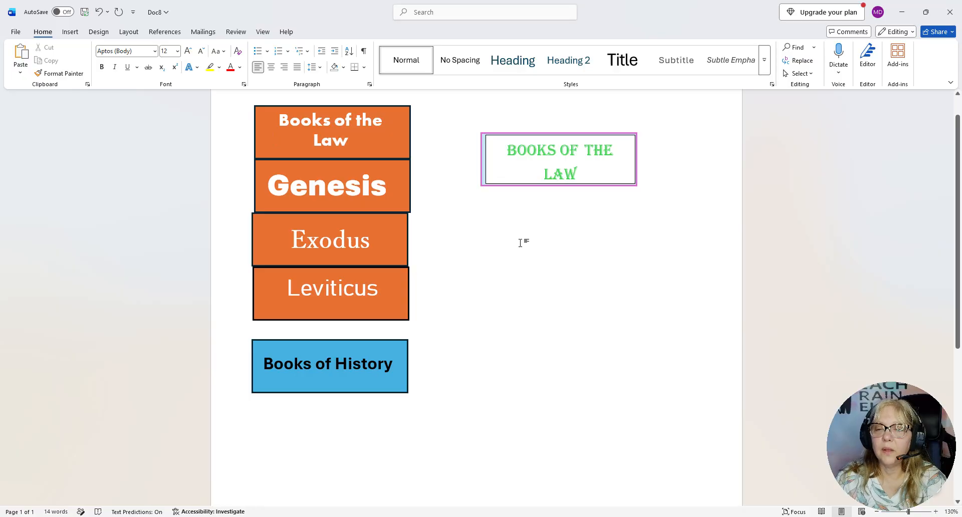
# Nudge the green-lettered text box slightly up and to the left inside the purple outline
pyautogui.click(608, 168)
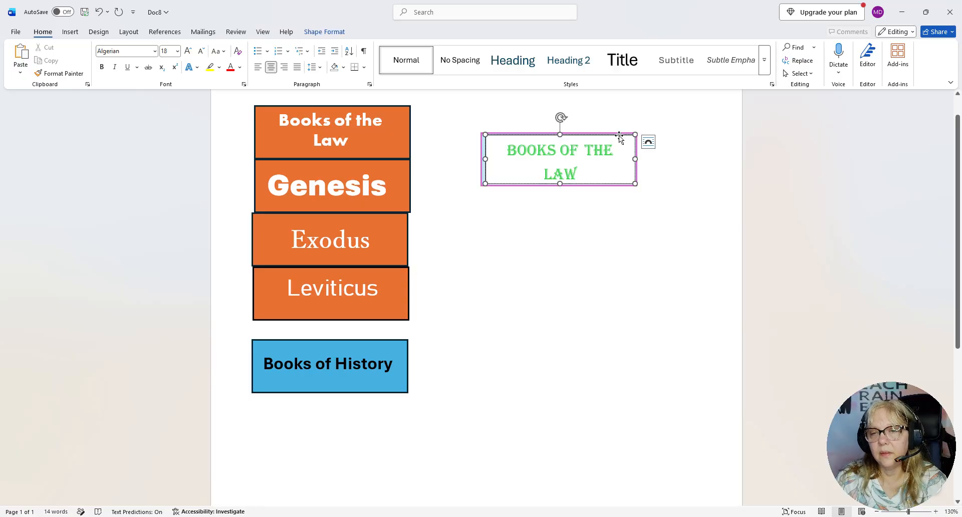
pyautogui.click(618, 135)
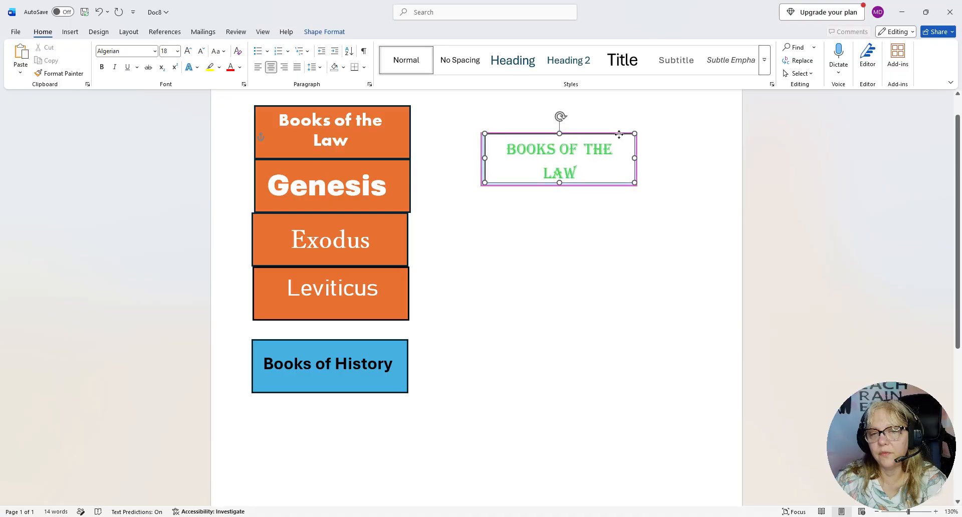
pyautogui.moveTo(618, 136); pyautogui.dragTo(619, 134)
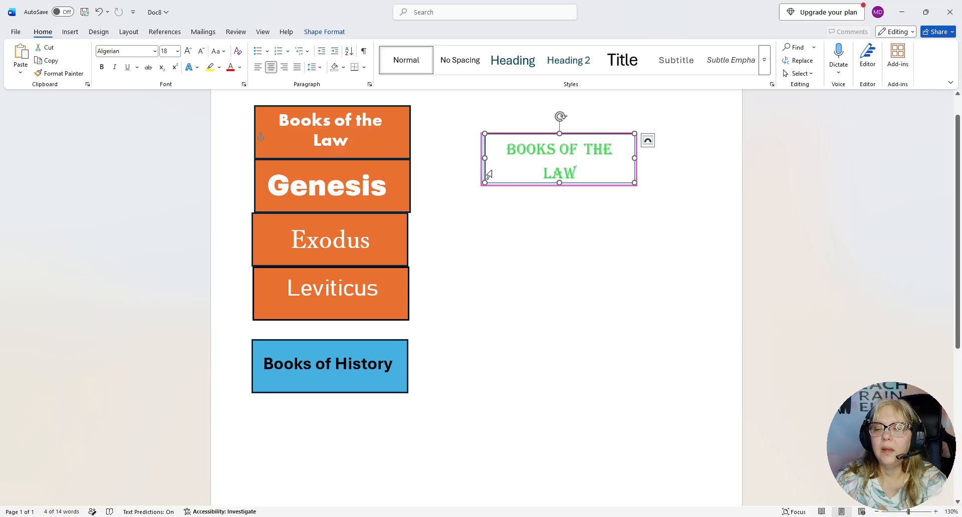
pyautogui.rightClick(491, 140)
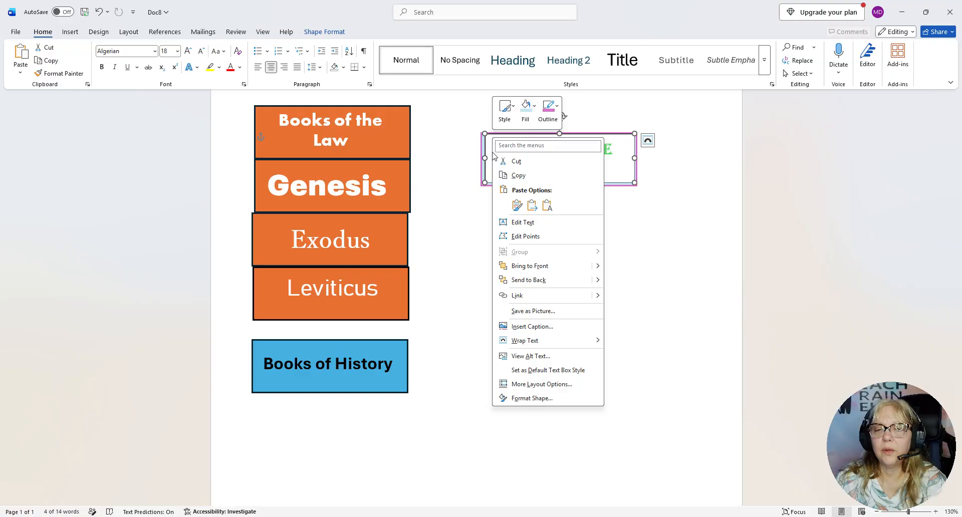
pyautogui.click(486, 152)
pyautogui.click(497, 149)
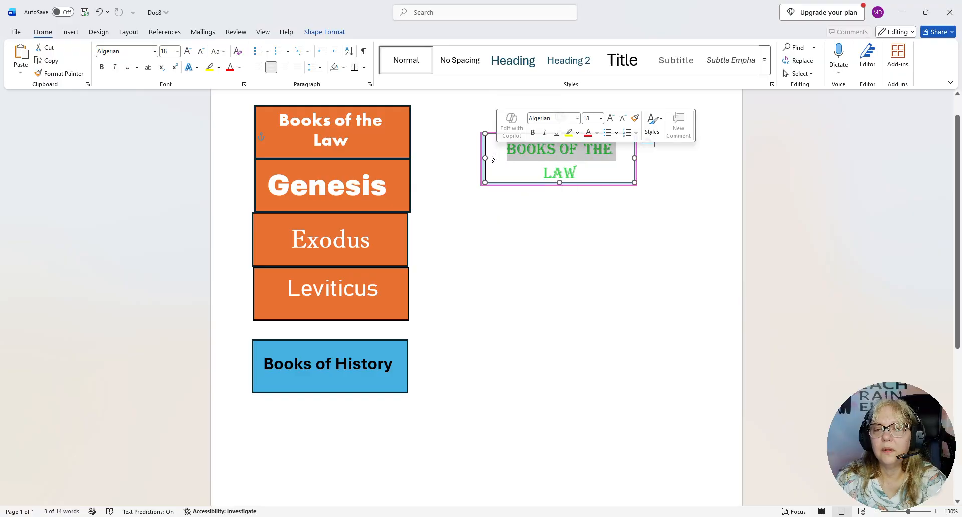
pyautogui.rightClick(492, 159)
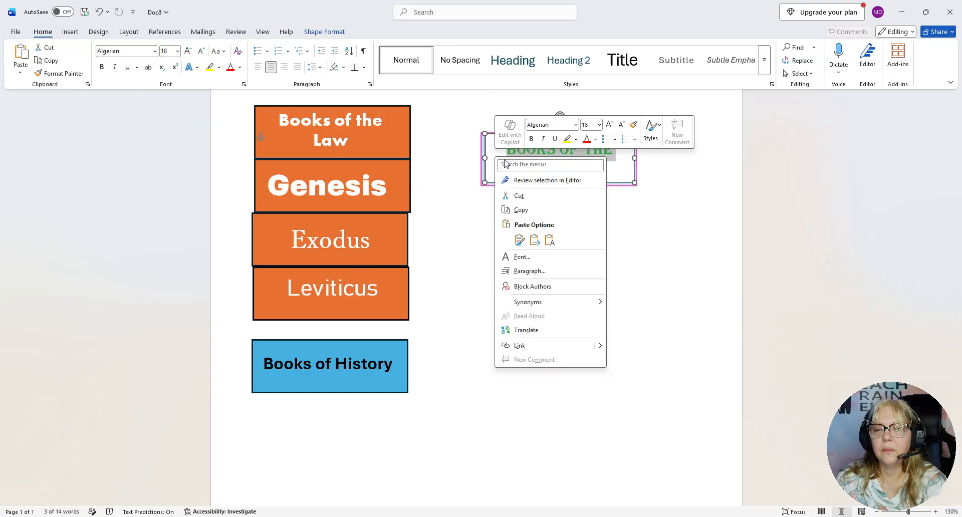
pyautogui.click(576, 141)
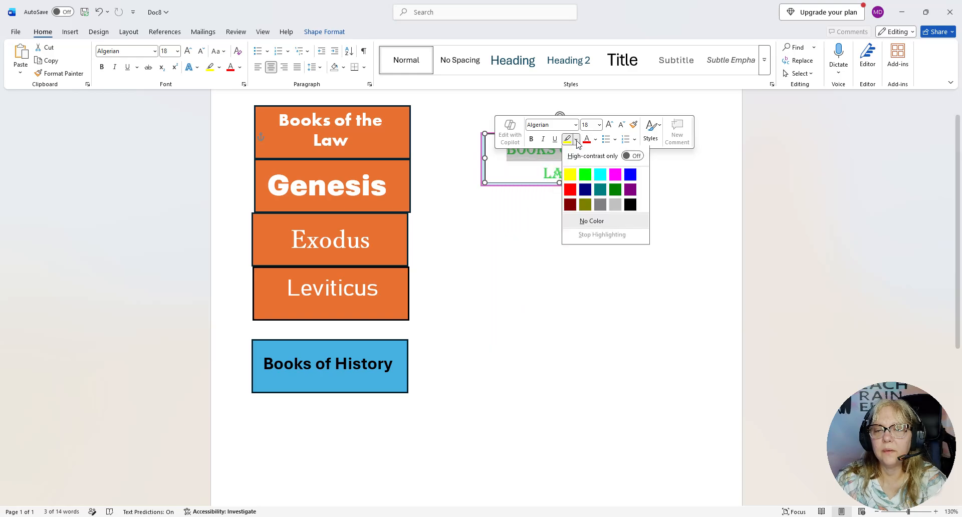
pyautogui.click(513, 180)
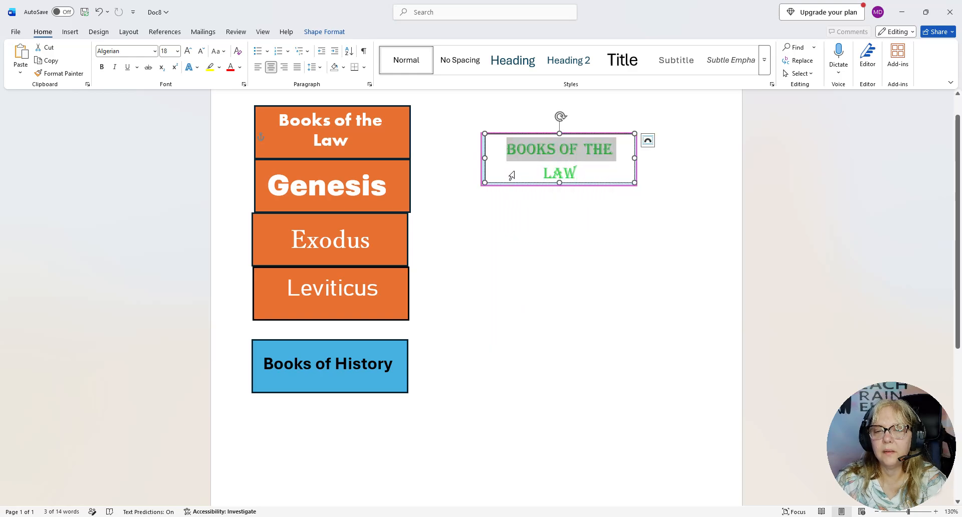
pyautogui.click(484, 135)
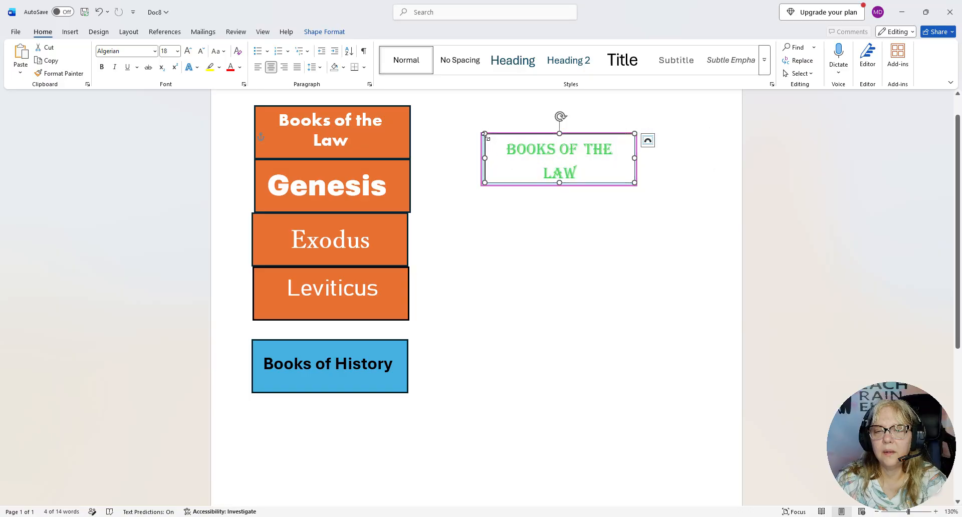
pyautogui.rightClick(486, 136)
pyautogui.click(530, 106)
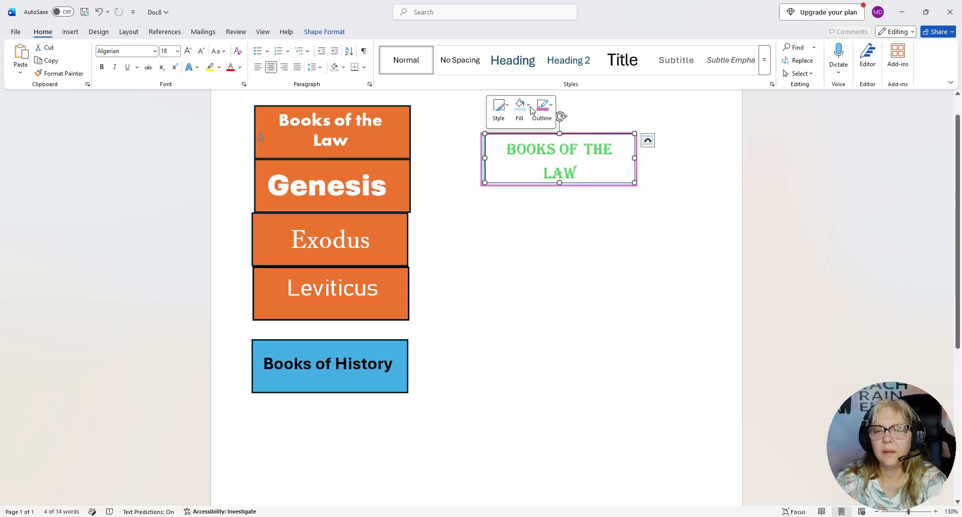
pyautogui.doubleClick(560, 172)
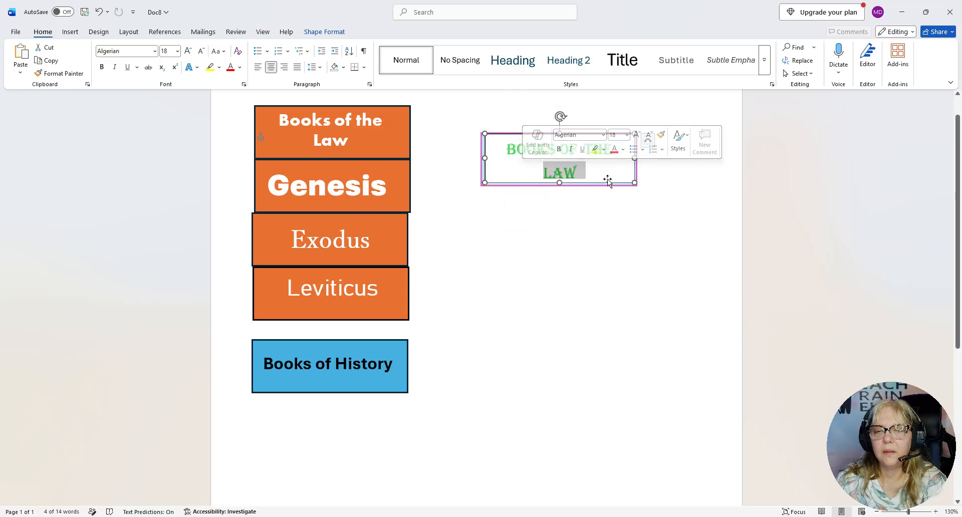
pyautogui.click(625, 181)
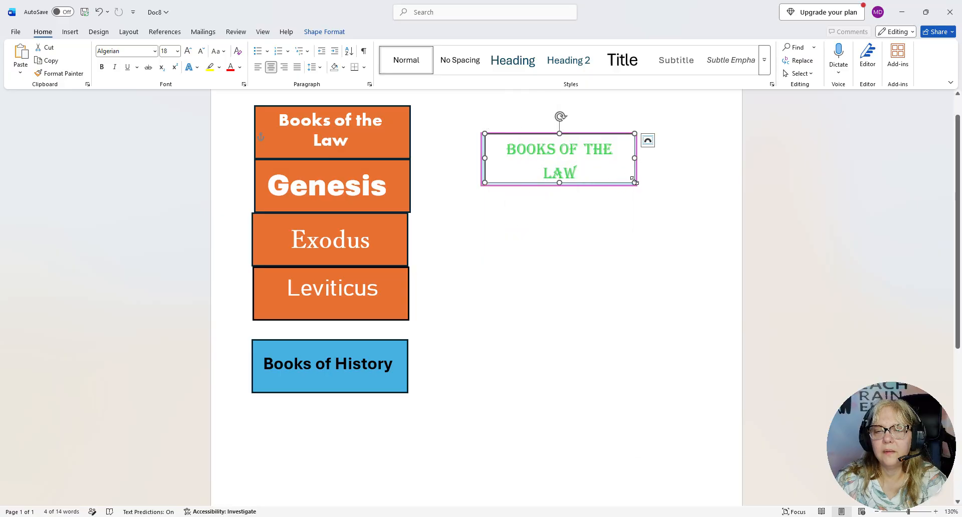
pyautogui.rightClick(634, 181)
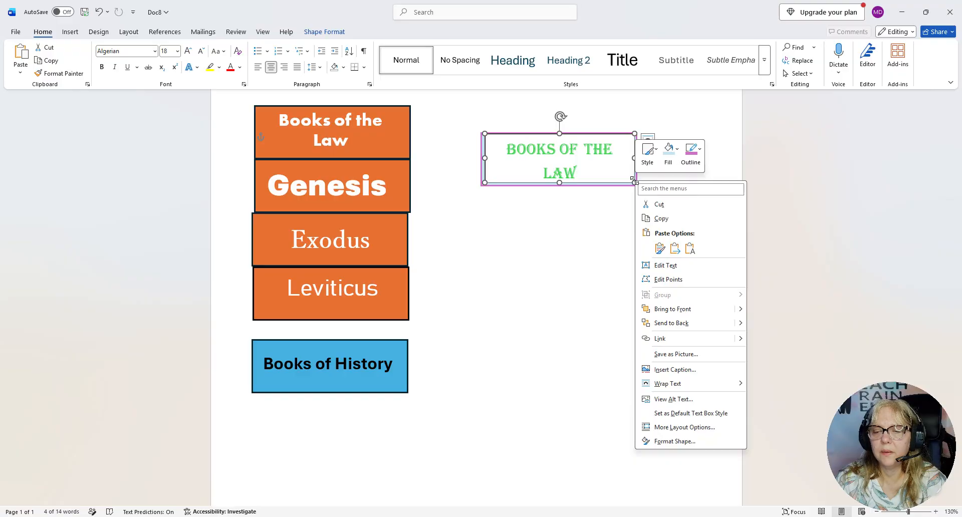
pyautogui.click(334, 31)
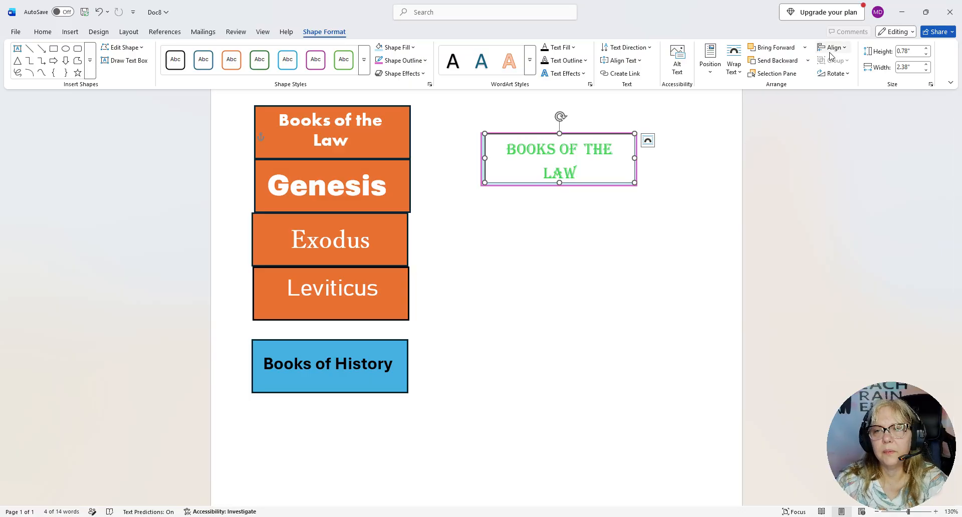
# Remove the white fill from the green-lettered "Books of the Law" text box
pyautogui.rightClick(631, 181)
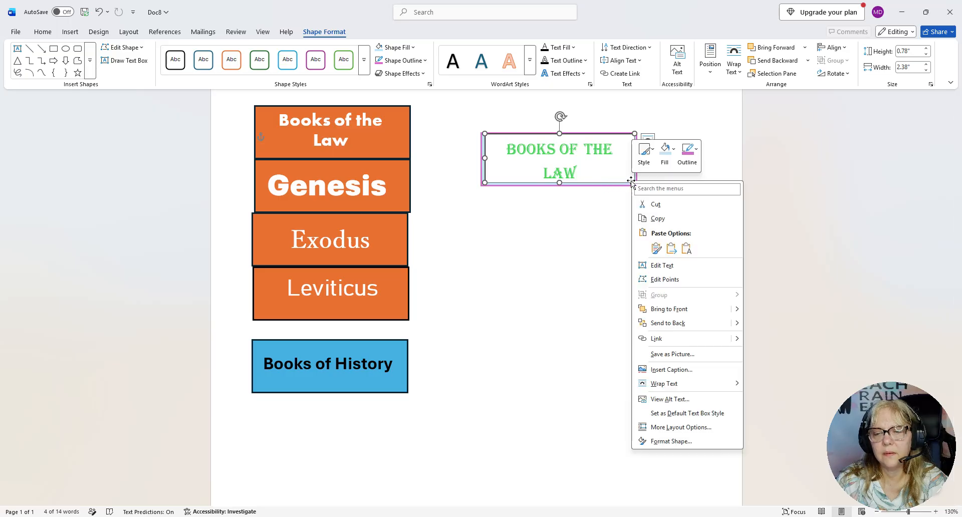
pyautogui.click(675, 153)
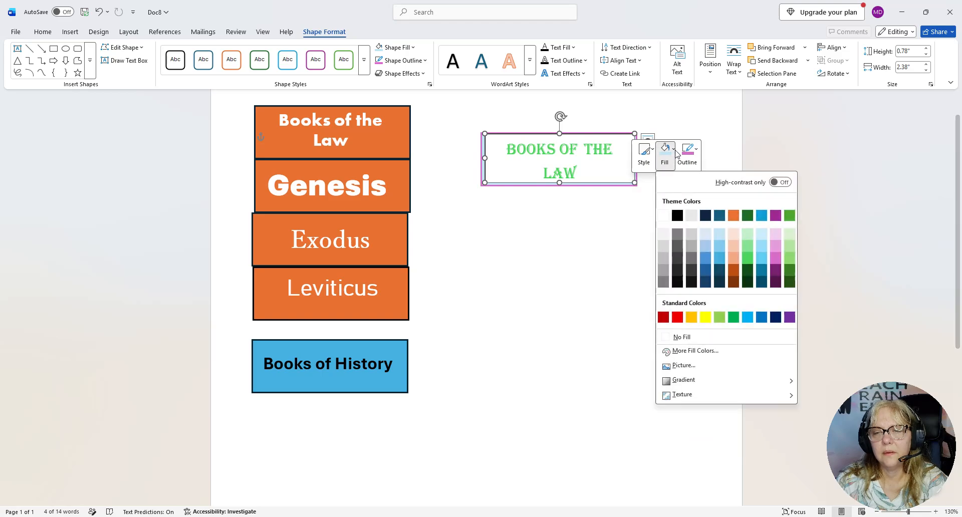
pyautogui.click(665, 217)
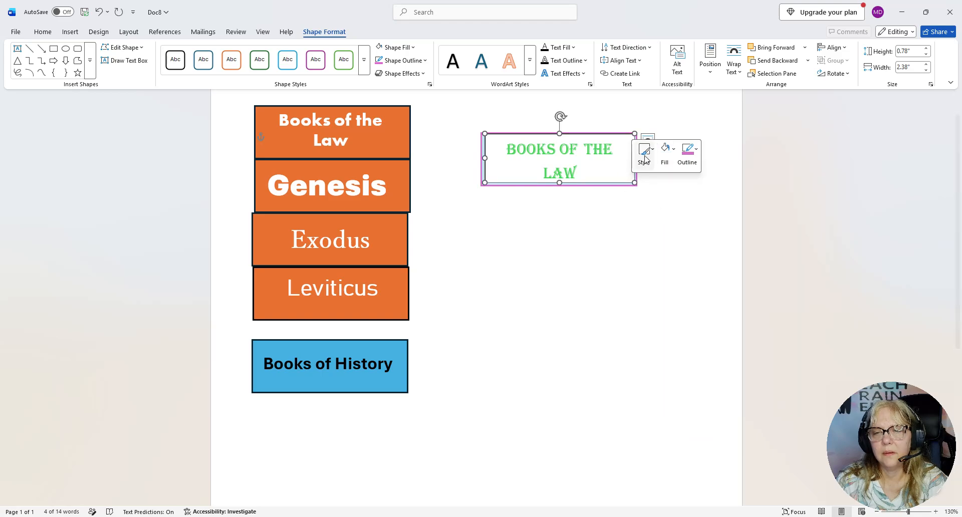
pyautogui.click(669, 151)
pyautogui.click(689, 334)
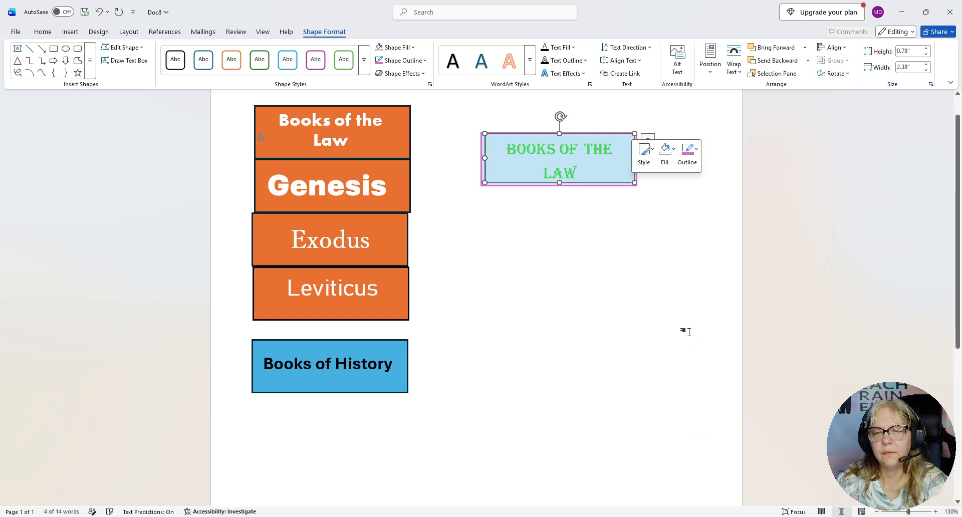
pyautogui.click(585, 218)
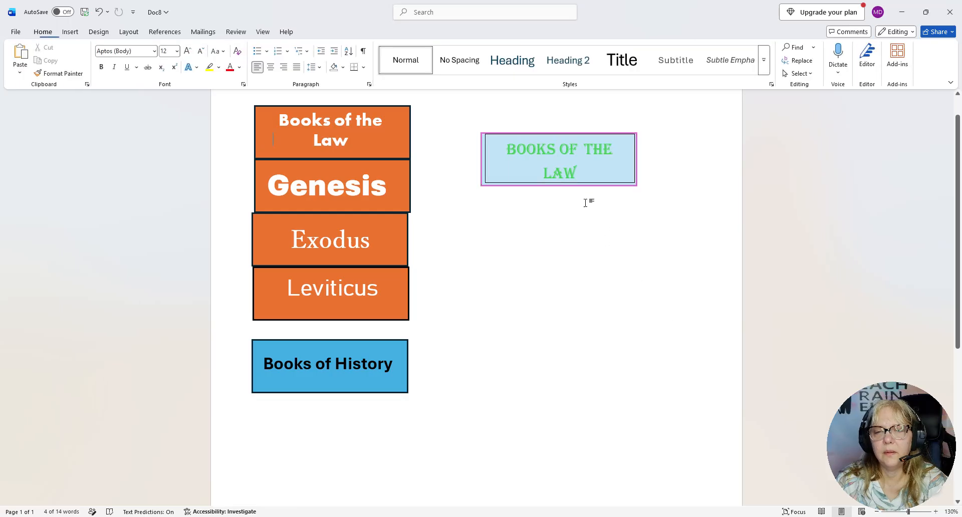
# Remove the outline from the green-lettered "Books of the Law" text box
pyautogui.click(612, 181)
pyautogui.rightClick(612, 180)
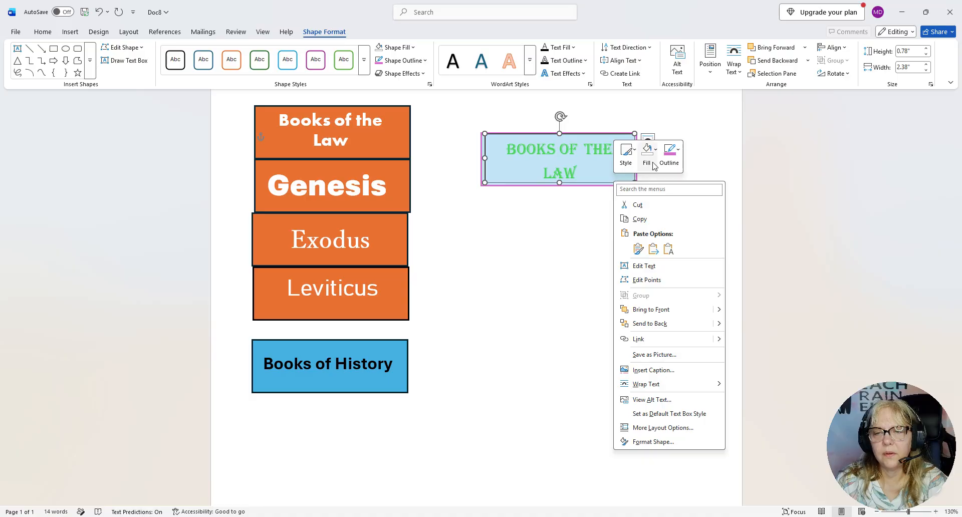
pyautogui.click(673, 162)
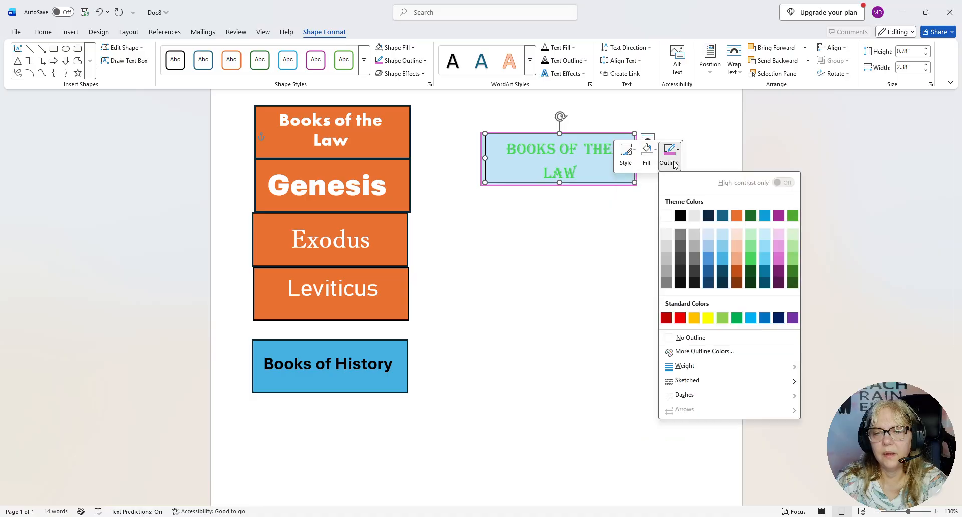
pyautogui.click(701, 342)
pyautogui.click(647, 339)
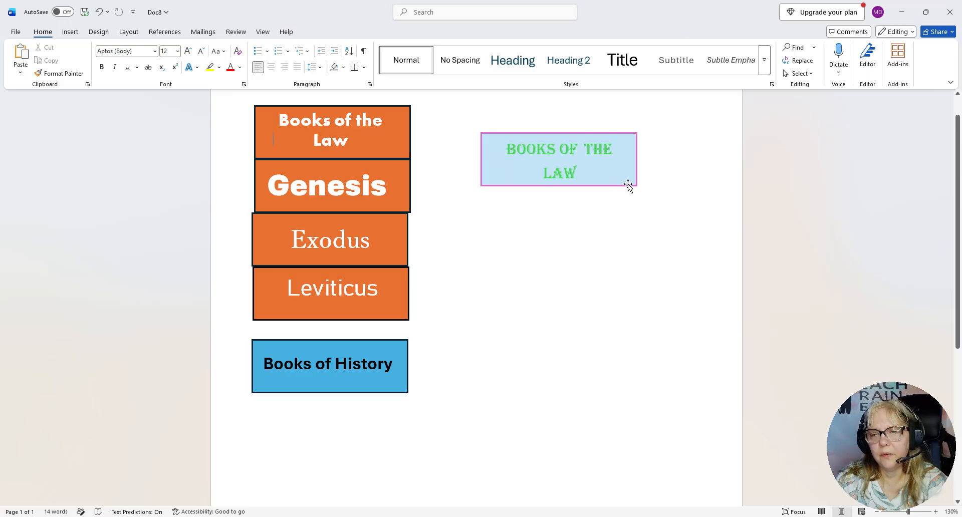
# Nudge the green-lettered text box slightly down and the light-blue rectangle slightly to the right so the text sits centered inside it
pyautogui.moveTo(624, 180); pyautogui.dragTo(623, 179)
pyautogui.click(615, 247)
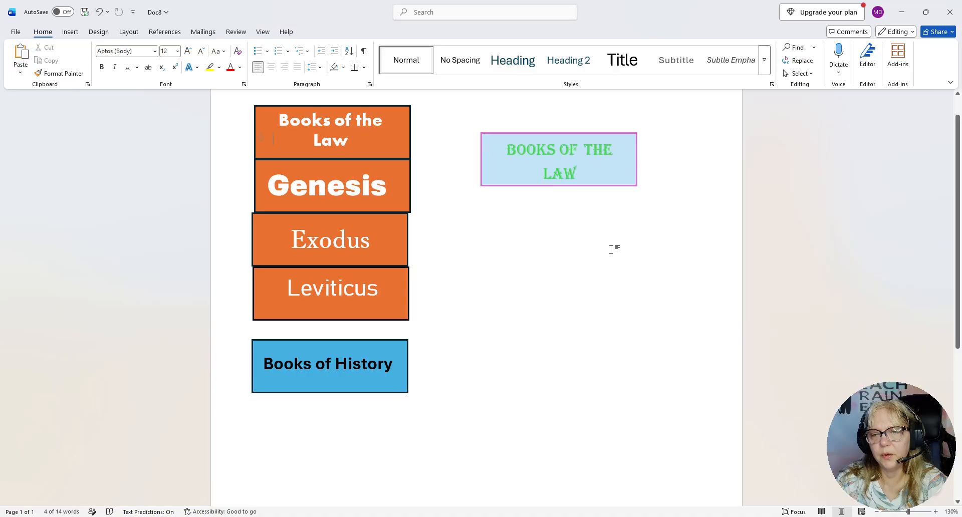
pyautogui.click(480, 134)
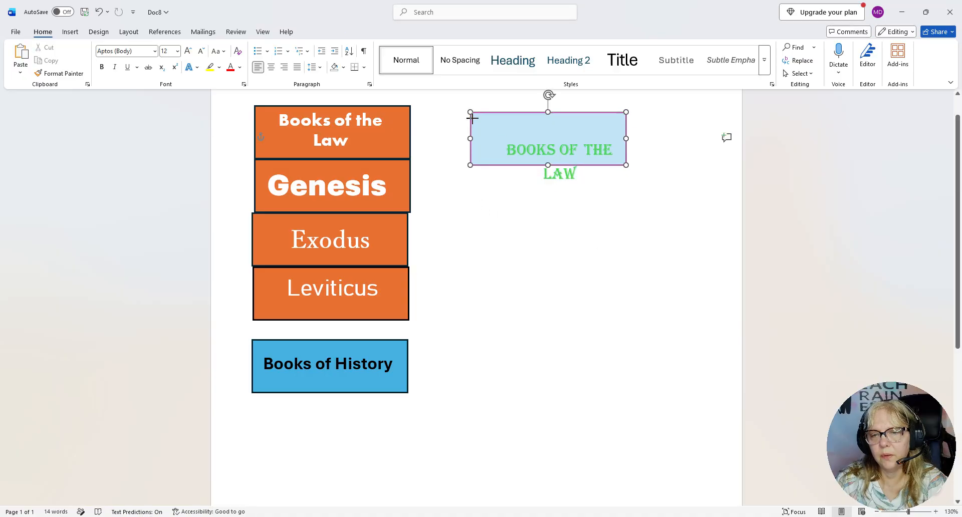
pyautogui.moveTo(481, 134); pyautogui.dragTo(483, 135)
pyautogui.click(466, 173)
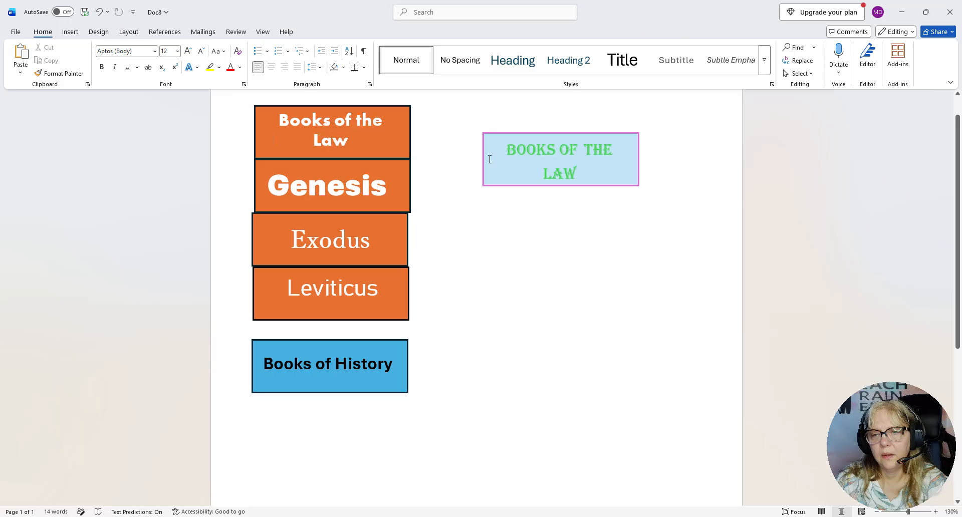
# Group the green-lettered "Books of the Law" text box with the light-blue rectangle behind it
pyautogui.click(564, 173)
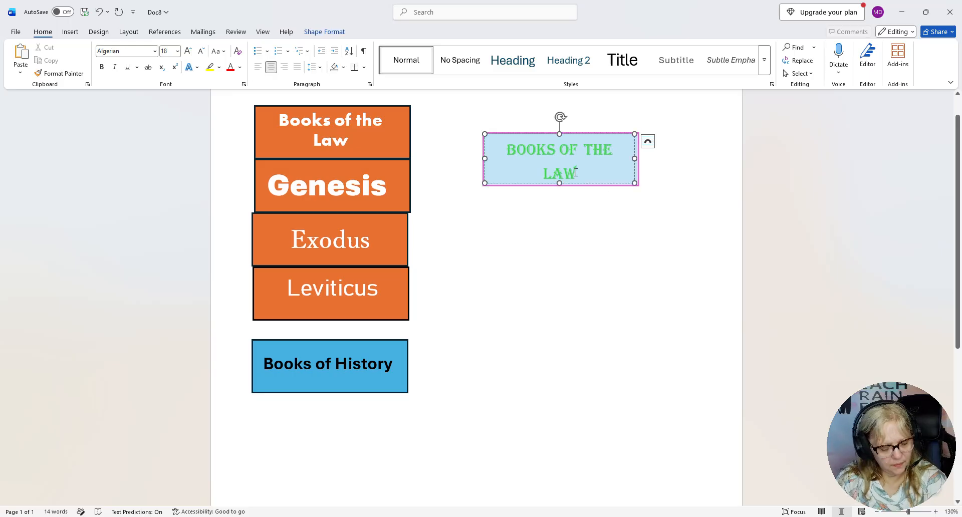
pyautogui.keyDown('ctrl'); pyautogui.click(498, 187); pyautogui.keyUp('ctrl')
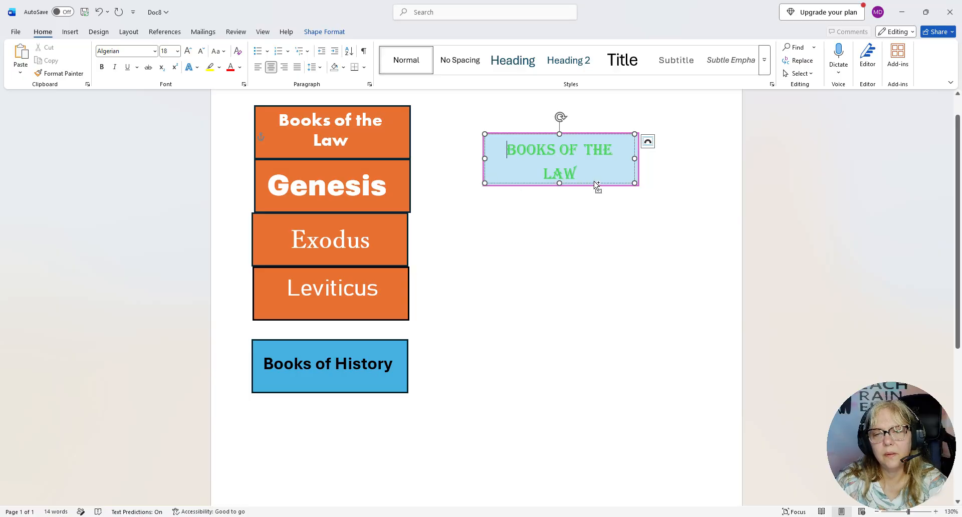
pyautogui.click(639, 176)
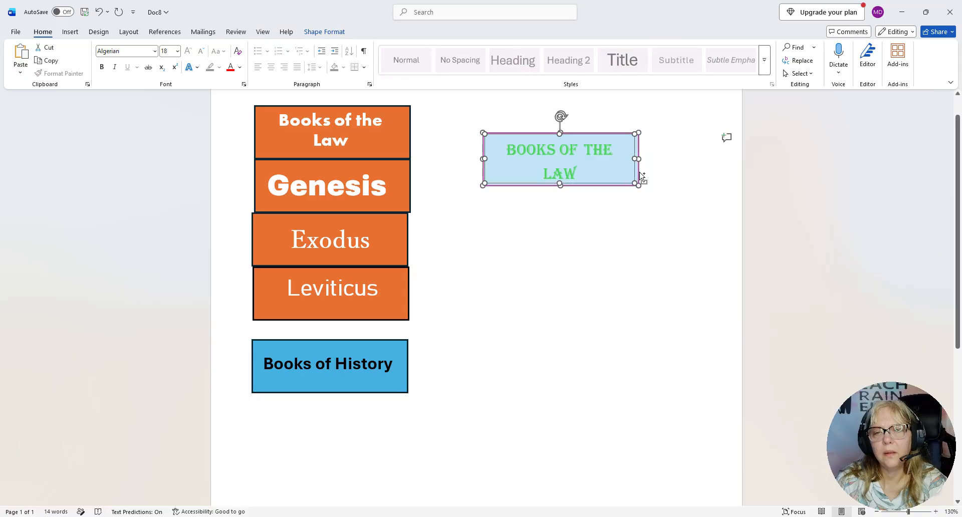
pyautogui.click(326, 33)
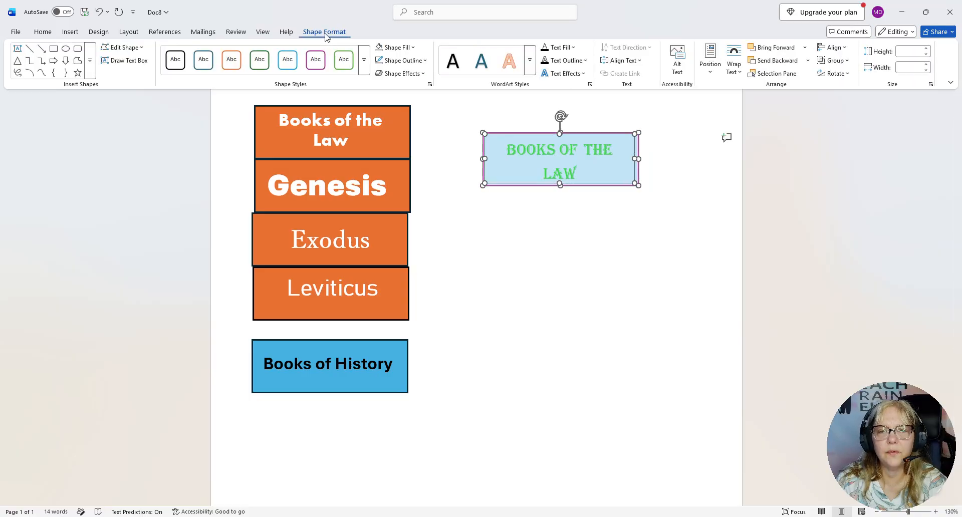
pyautogui.click(846, 61)
pyautogui.click(844, 75)
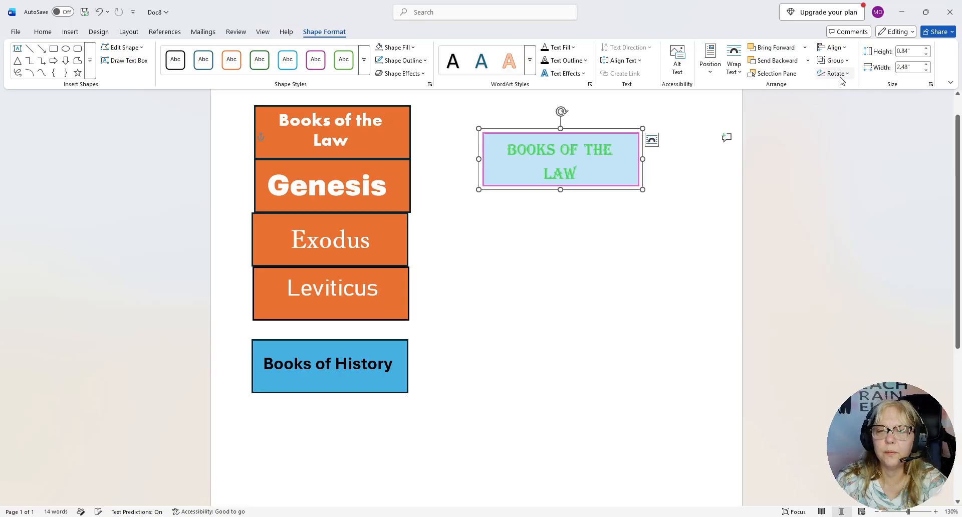
pyautogui.click(645, 268)
# Move the grouped light-blue "Books of the Law" label as one object up and to the left, closer to the orange labels
pyautogui.click(604, 175)
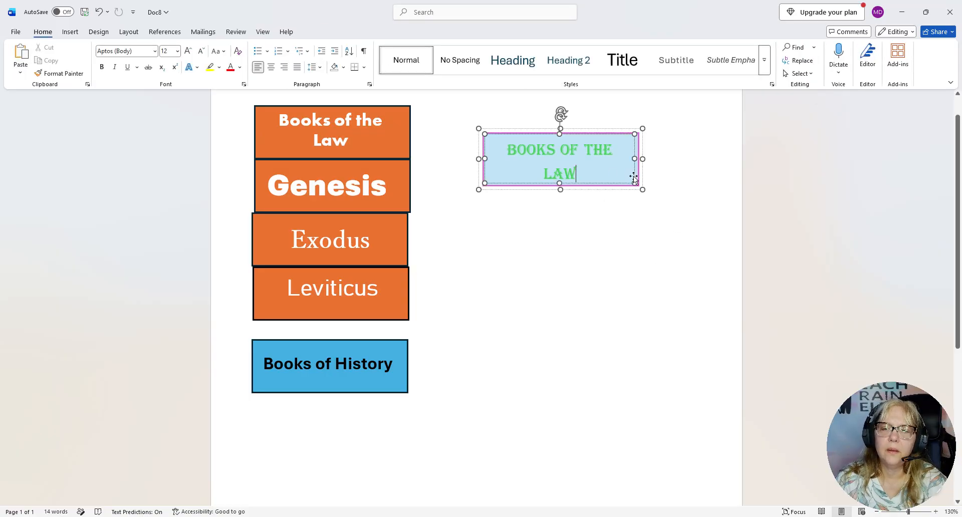
pyautogui.click(650, 144)
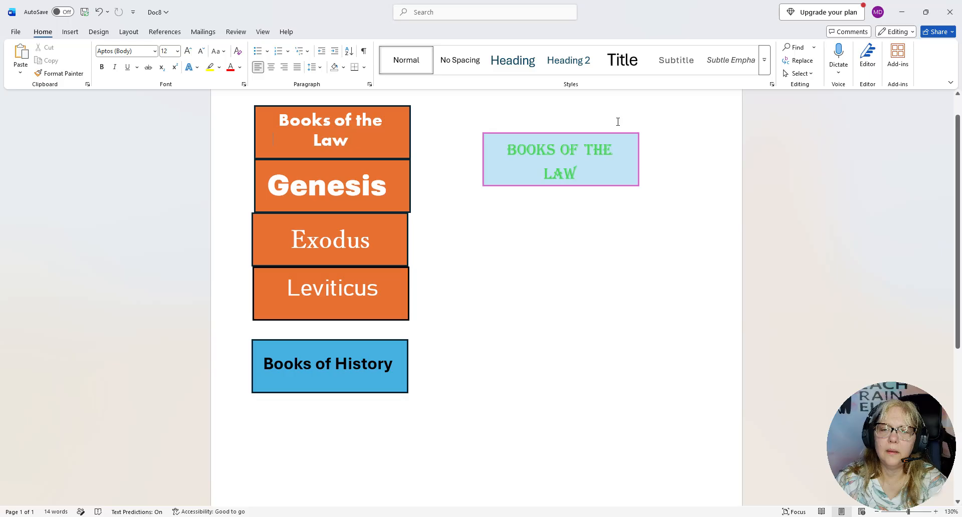
pyautogui.click(593, 134)
pyautogui.moveTo(594, 137); pyautogui.dragTo(569, 118)
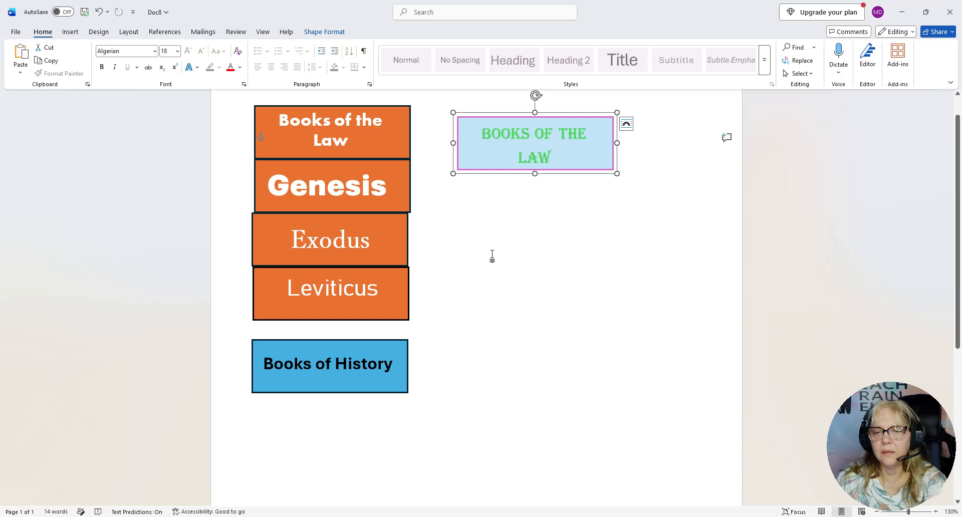